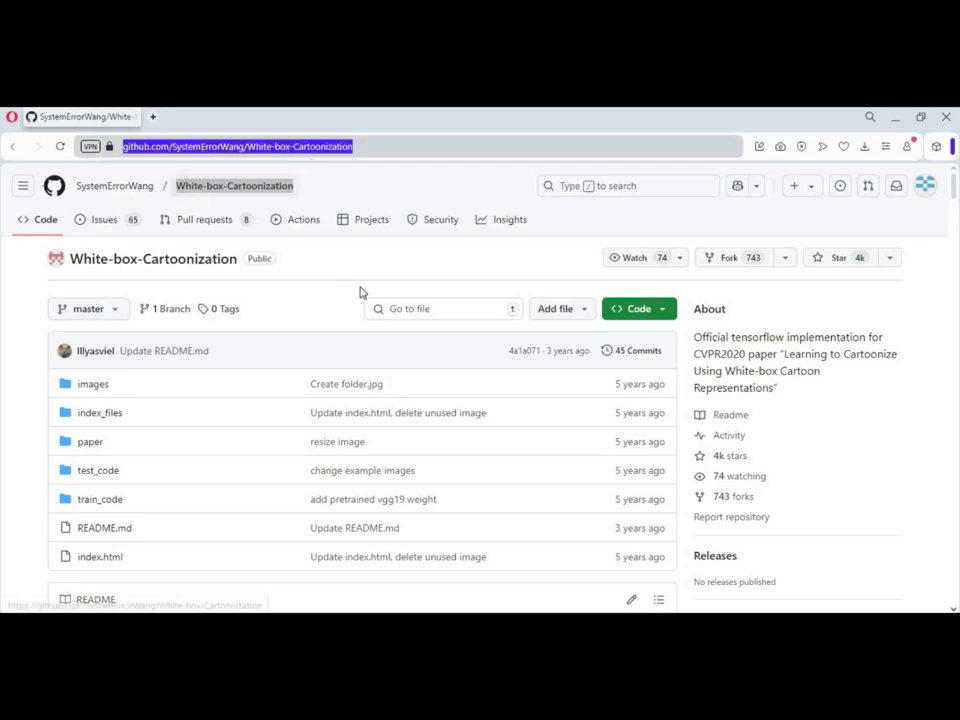
# Scroll through the Cartoonize Space page to review its Image and Video options.
pyautogui.scroll(-4, 361, 292)
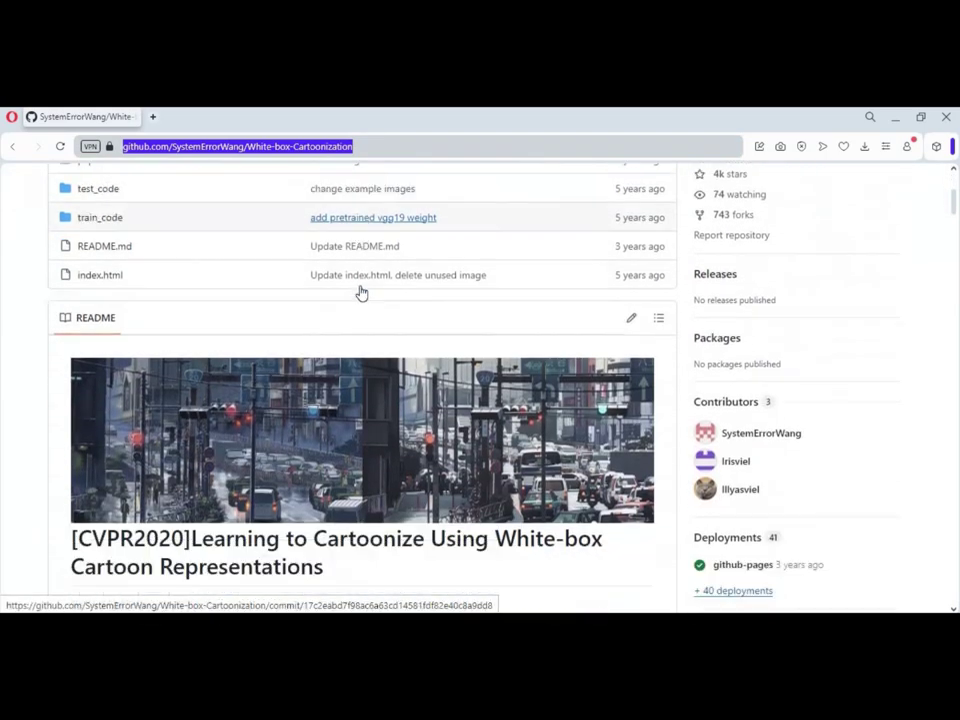
pyautogui.scroll(-9, 361, 292)
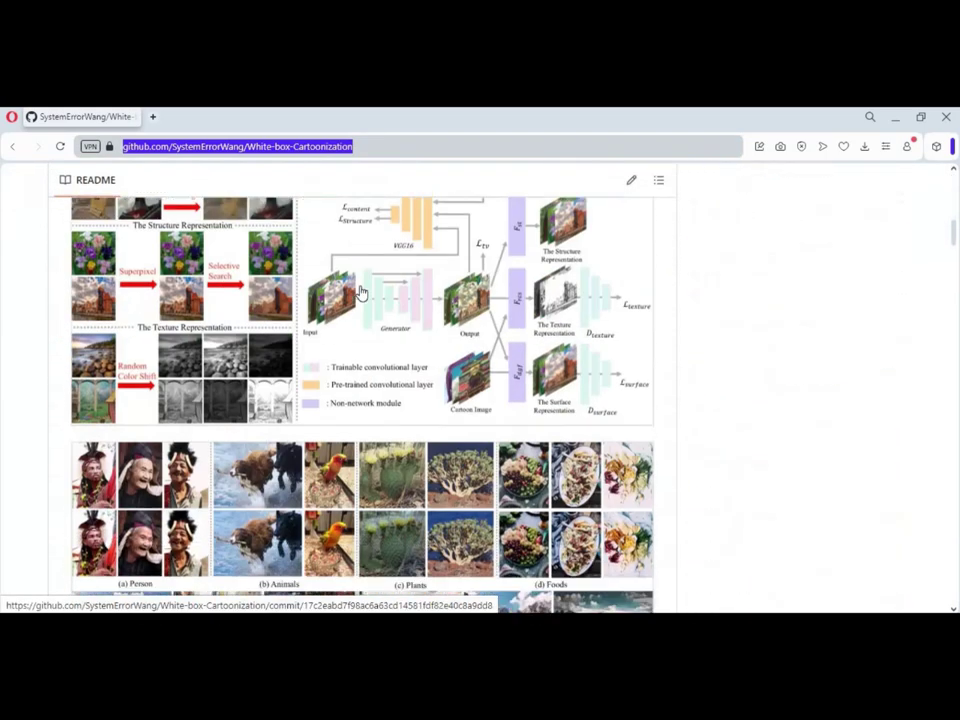
pyautogui.scroll(-4, 361, 292)
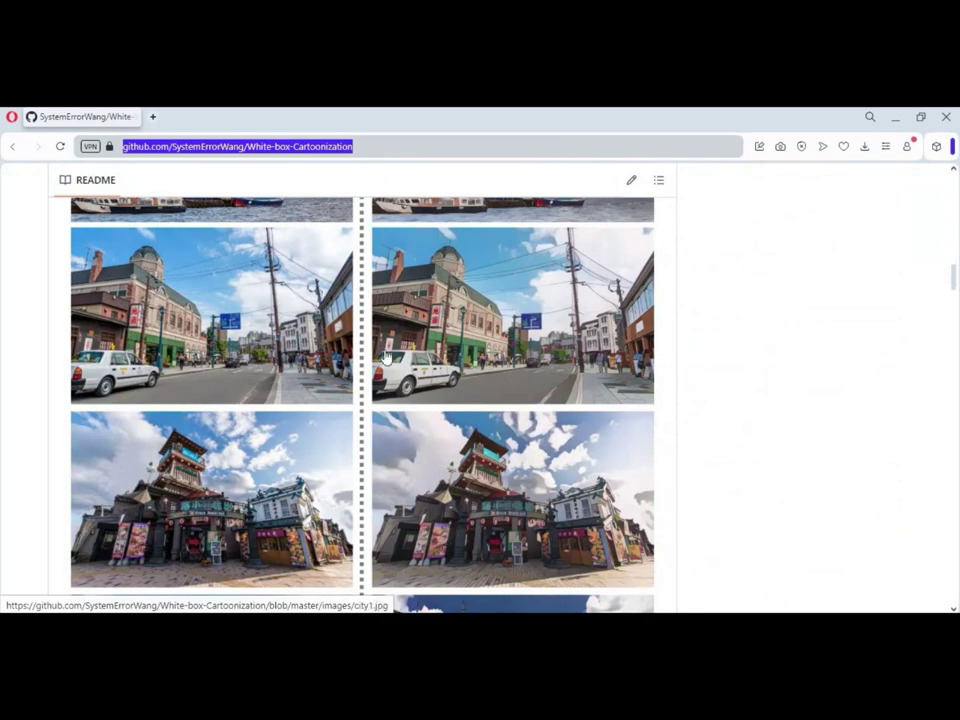
pyautogui.scroll(-8, 386, 356)
pyautogui.scroll(-6, 386, 353)
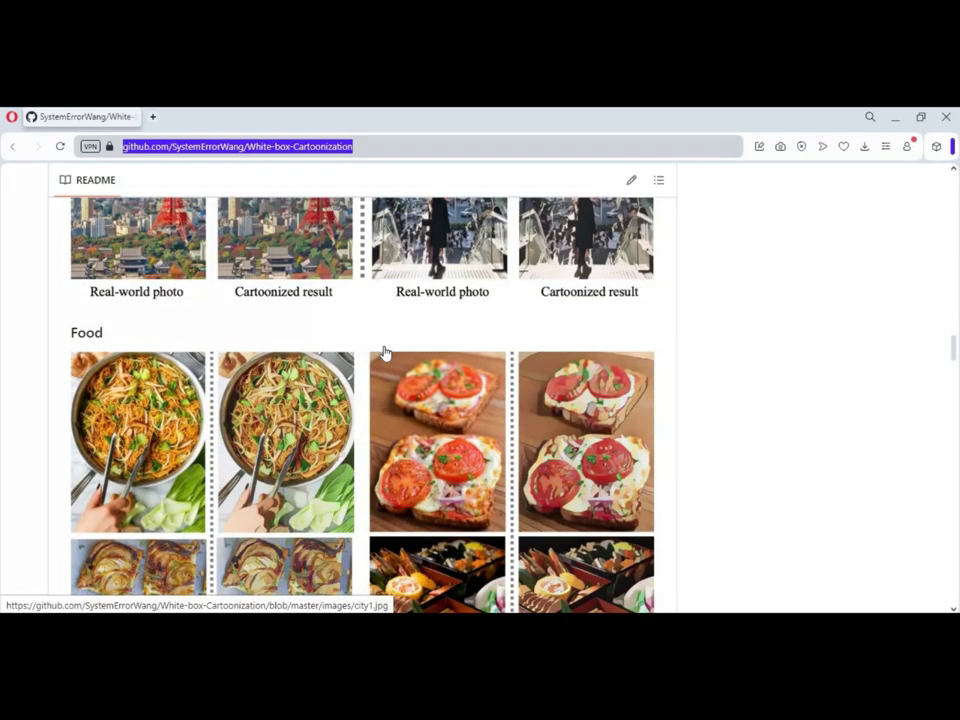
pyautogui.scroll(-10, 384, 352)
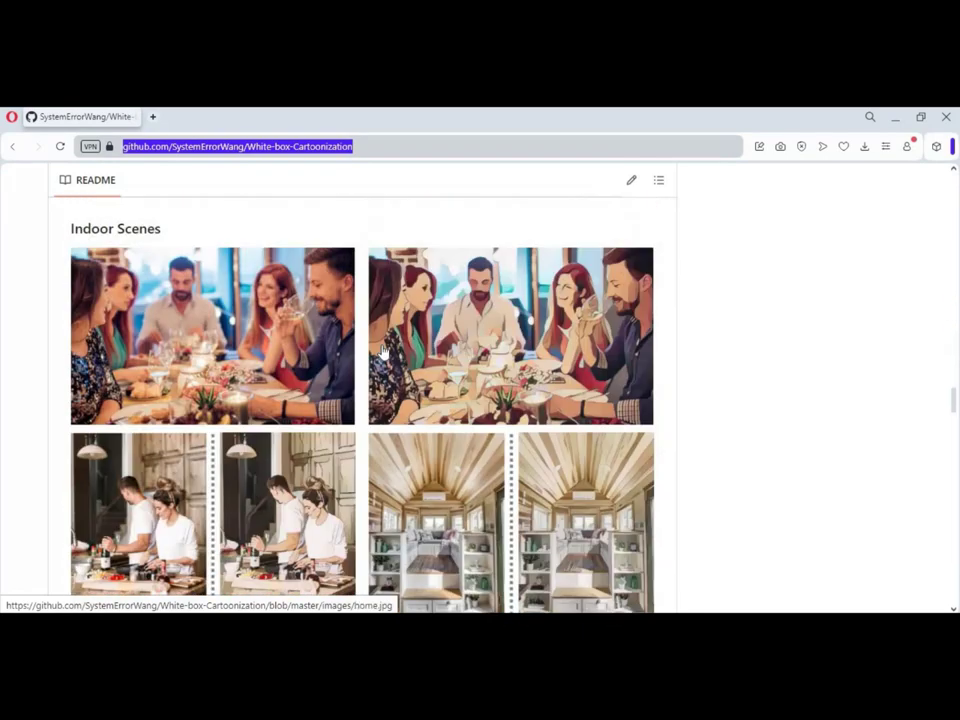
pyautogui.scroll(-4, 384, 352)
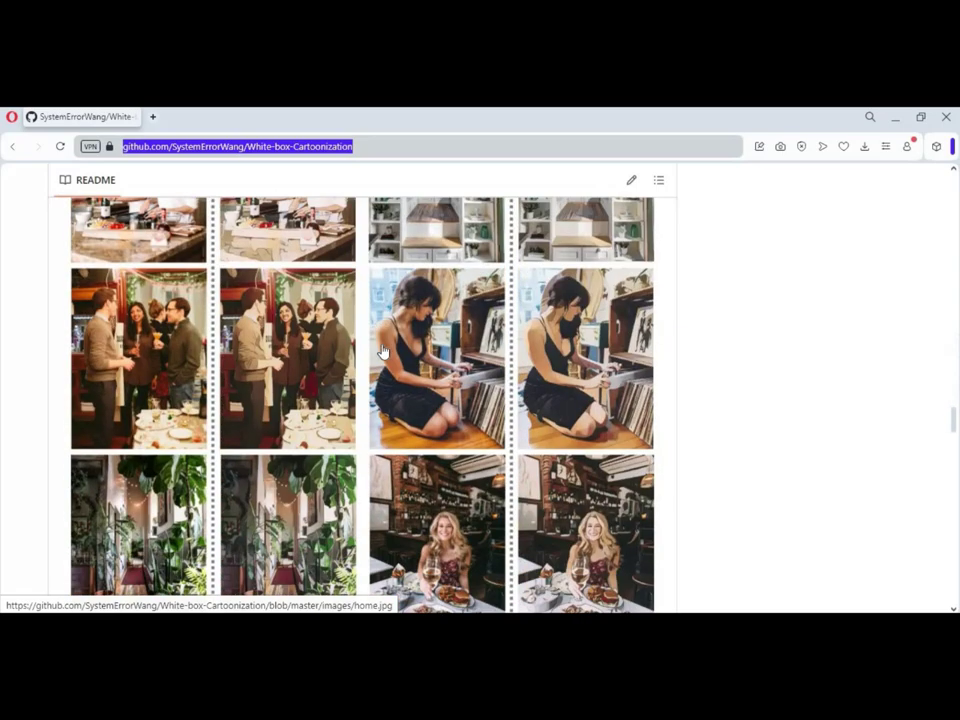
pyautogui.scroll(20, 384, 352)
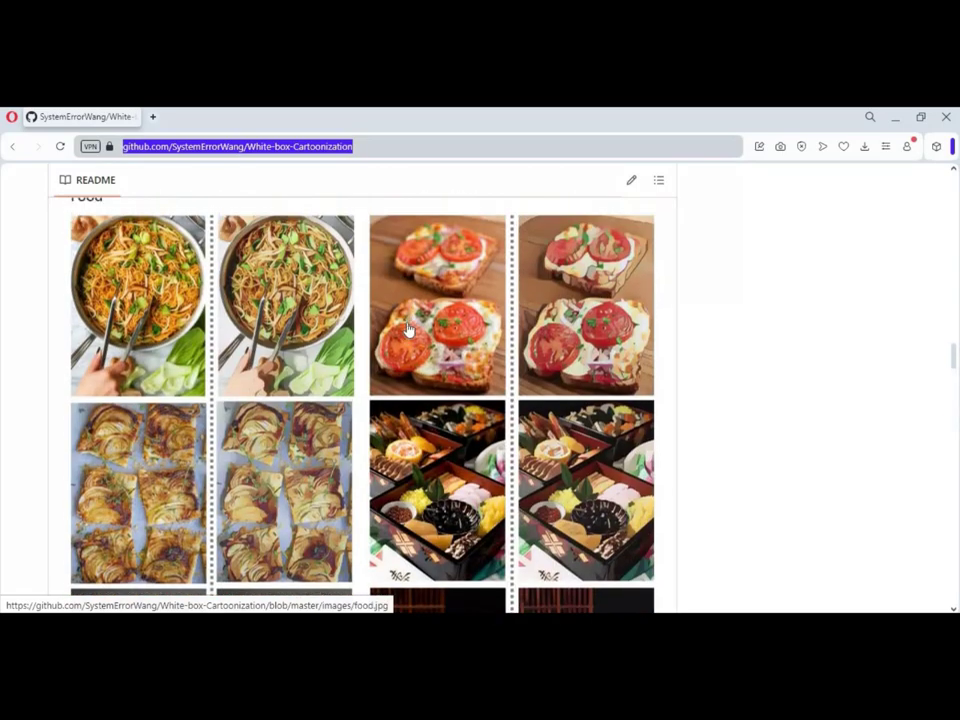
pyautogui.scroll(20, 409, 329)
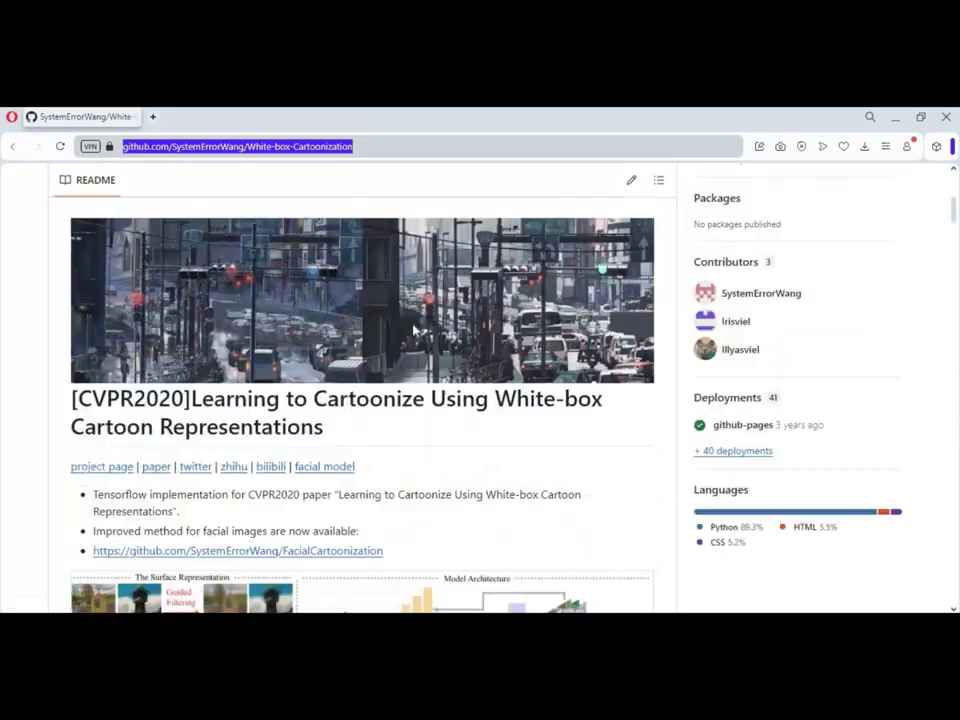
pyautogui.scroll(-3, 412, 330)
pyautogui.scroll(3, 413, 329)
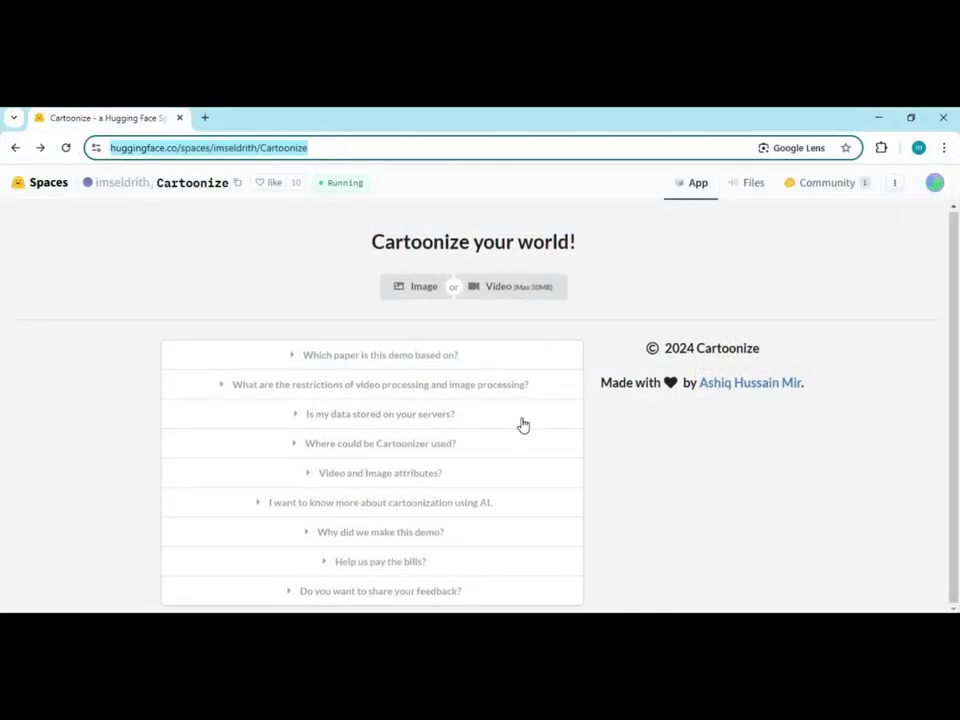
# Upload 03.jpg from D:\pics as the image and get its cartoon portrait.
pyautogui.click(412, 292)
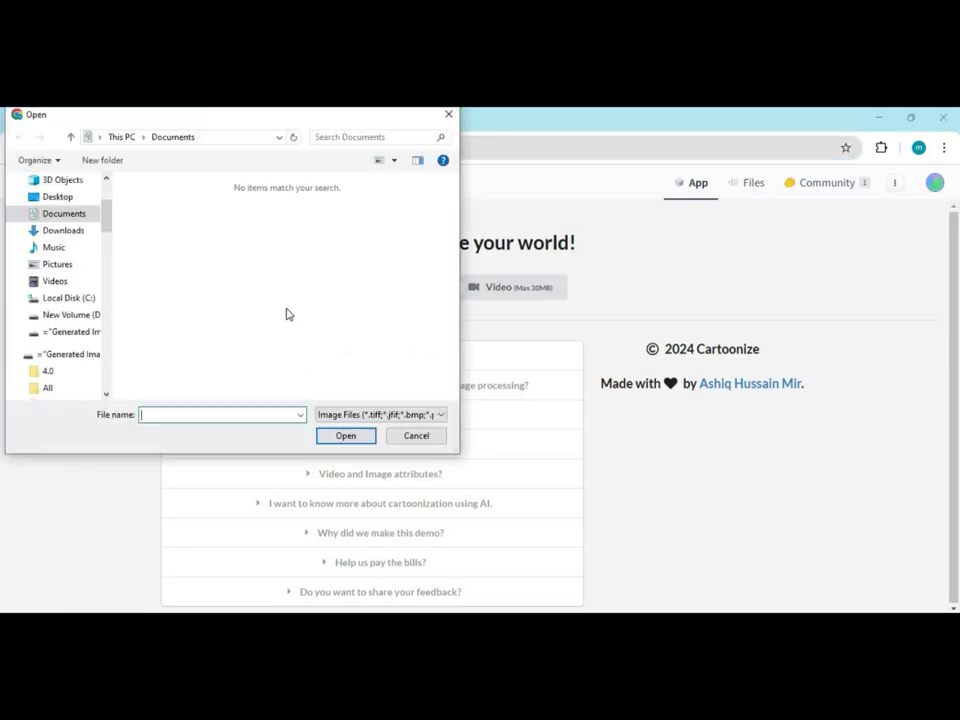
pyautogui.click(75, 314)
pyautogui.doubleClick(190, 238)
pyautogui.click(190, 240)
pyautogui.doubleClick(190, 240)
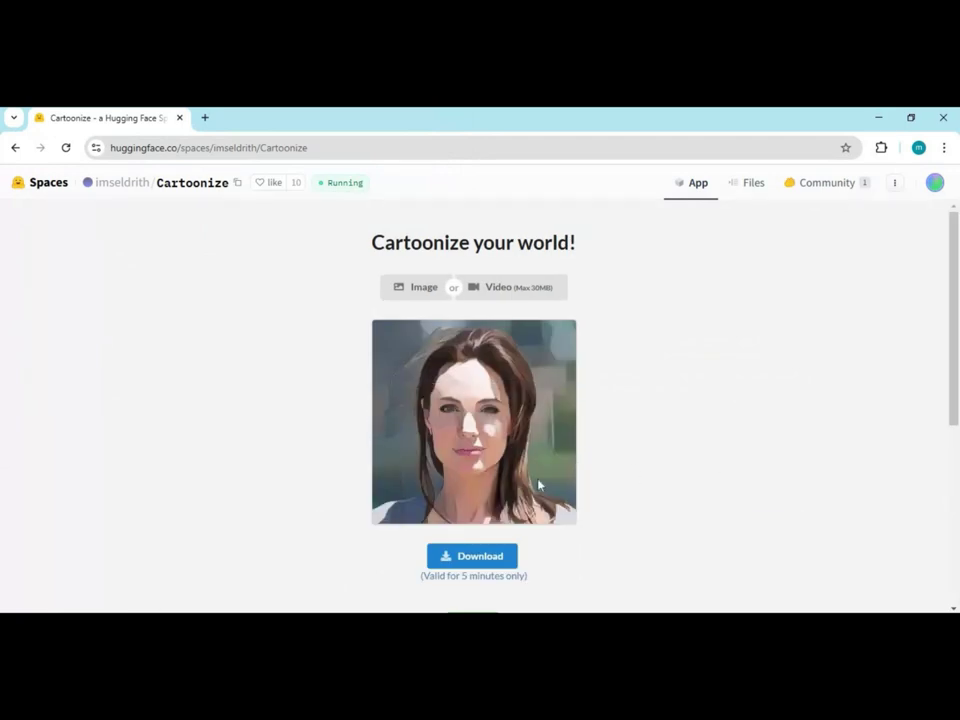
# Cartoonize the portrait video clip from drive D and play the 4-second cartoon result.
pyautogui.click(512, 290)
pyautogui.click(64, 313)
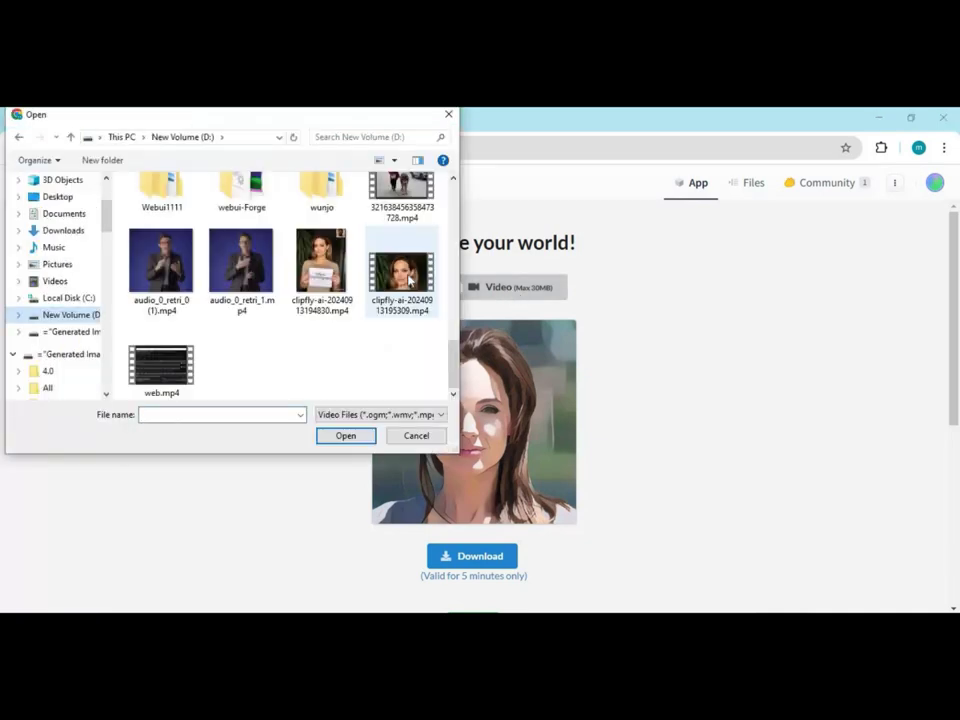
pyautogui.doubleClick(396, 262)
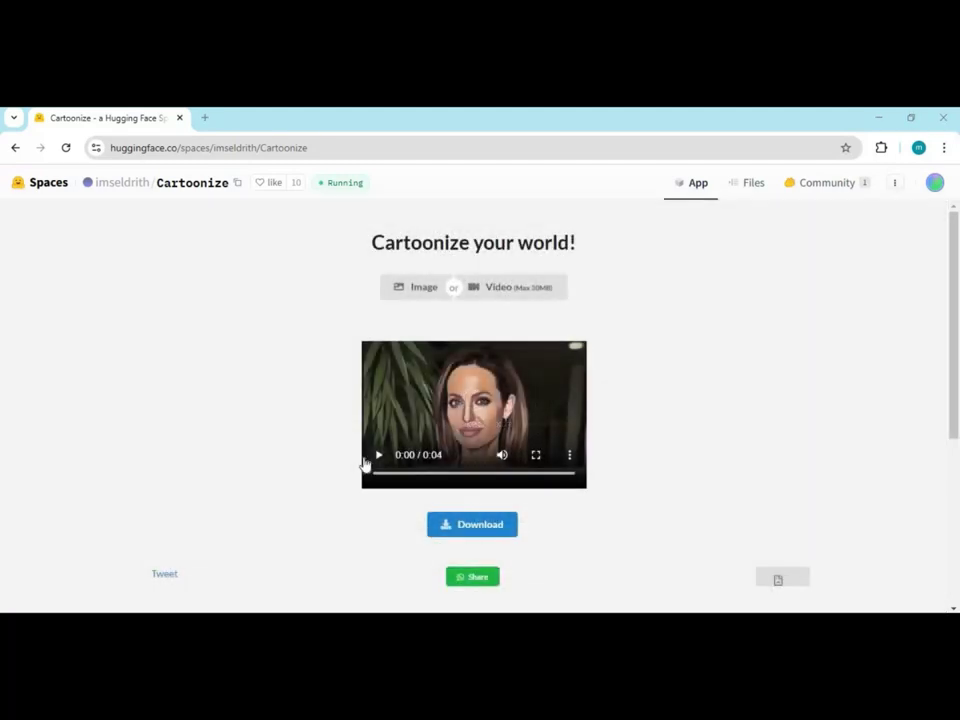
pyautogui.click(501, 397)
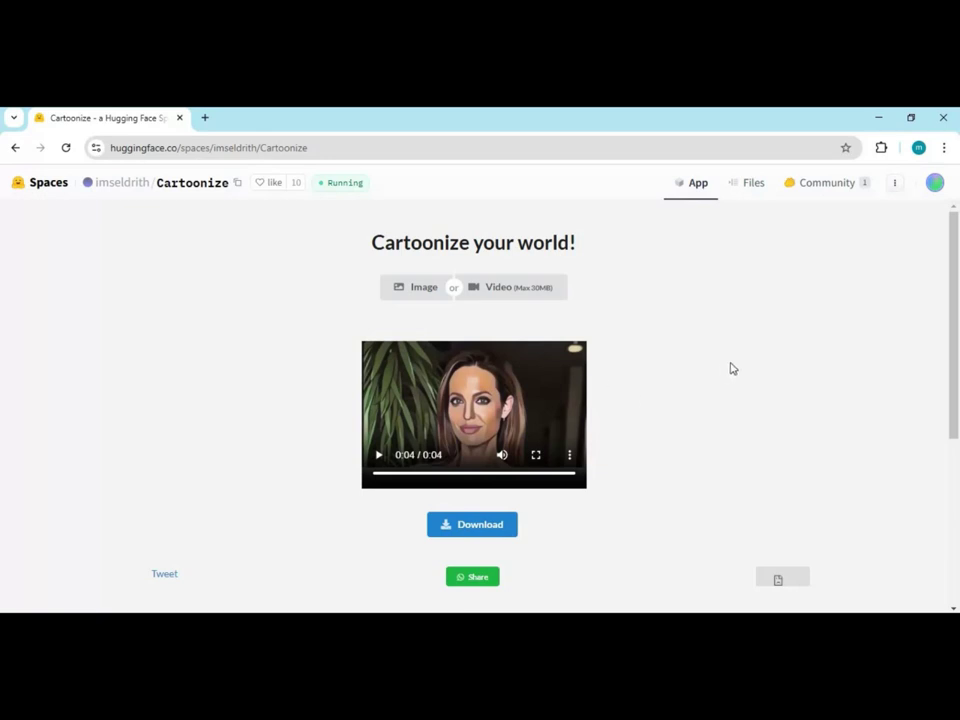
pyautogui.click(896, 185)
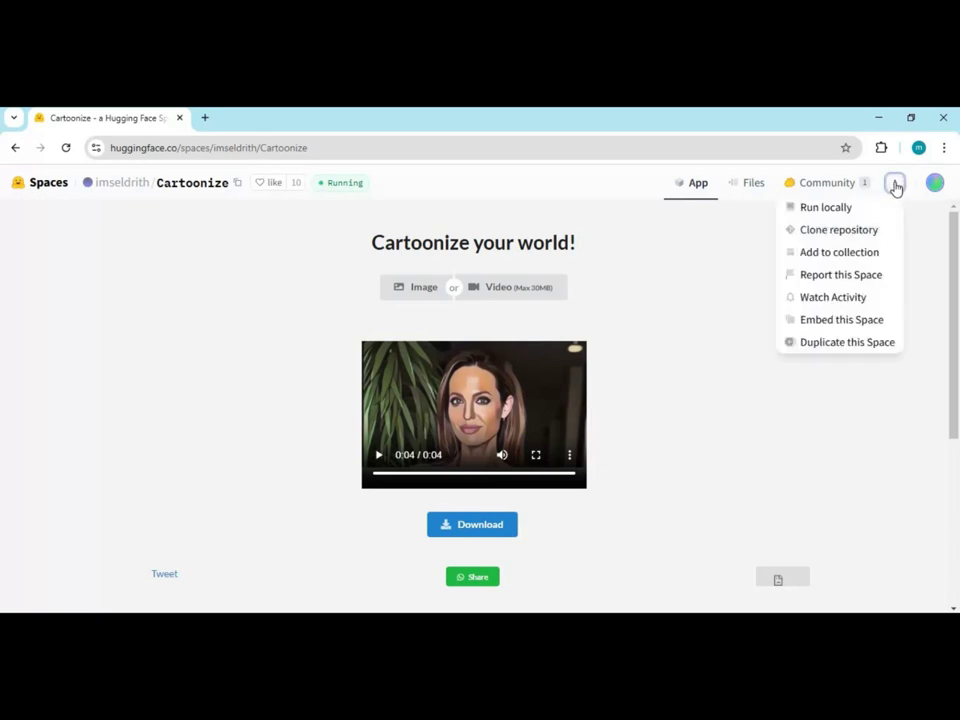
# Copy the Cartoonize Space's git clone command from its Clone repository instructions.
pyautogui.click(833, 232)
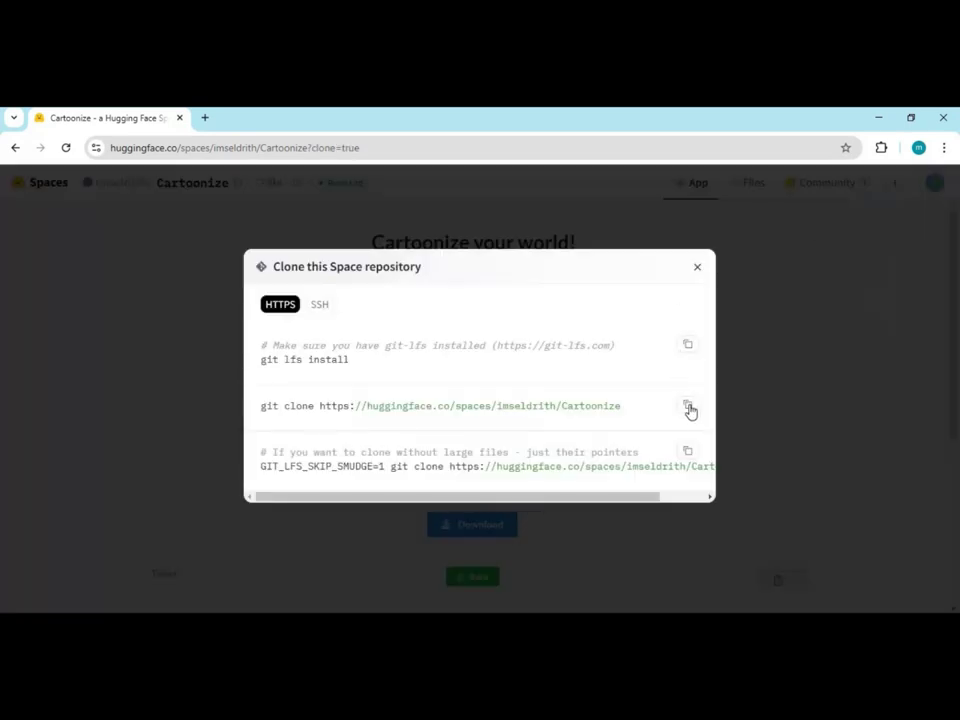
pyautogui.click(689, 408)
# Open Command Prompt in D:\cart via cmd in the address bar and run the git clone.
pyautogui.click(378, 620)
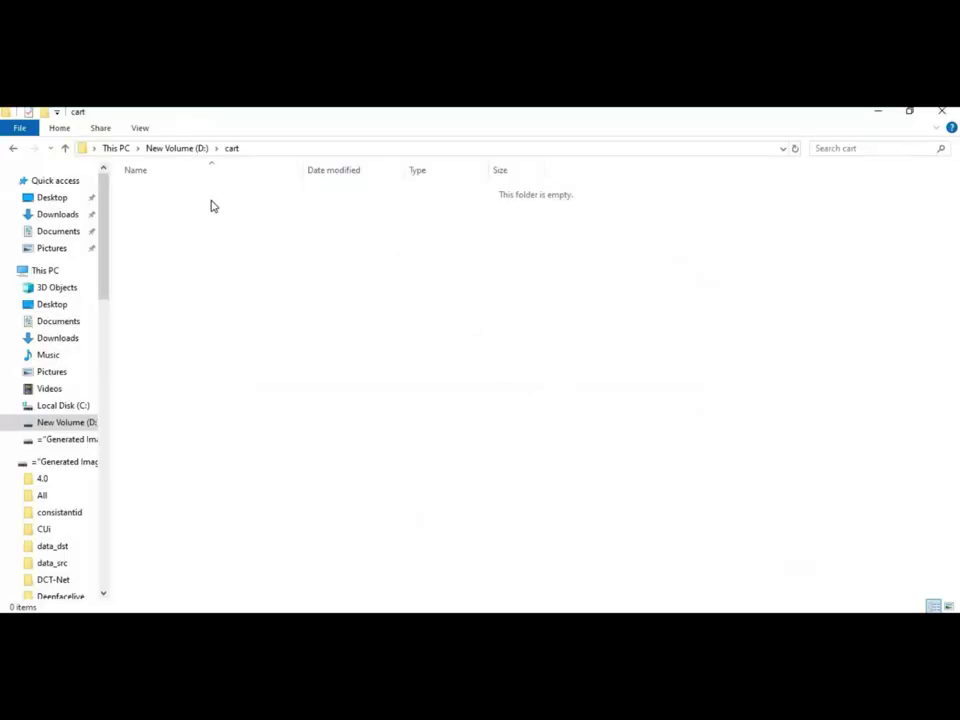
pyautogui.click(262, 149)
pyautogui.write('cmd')
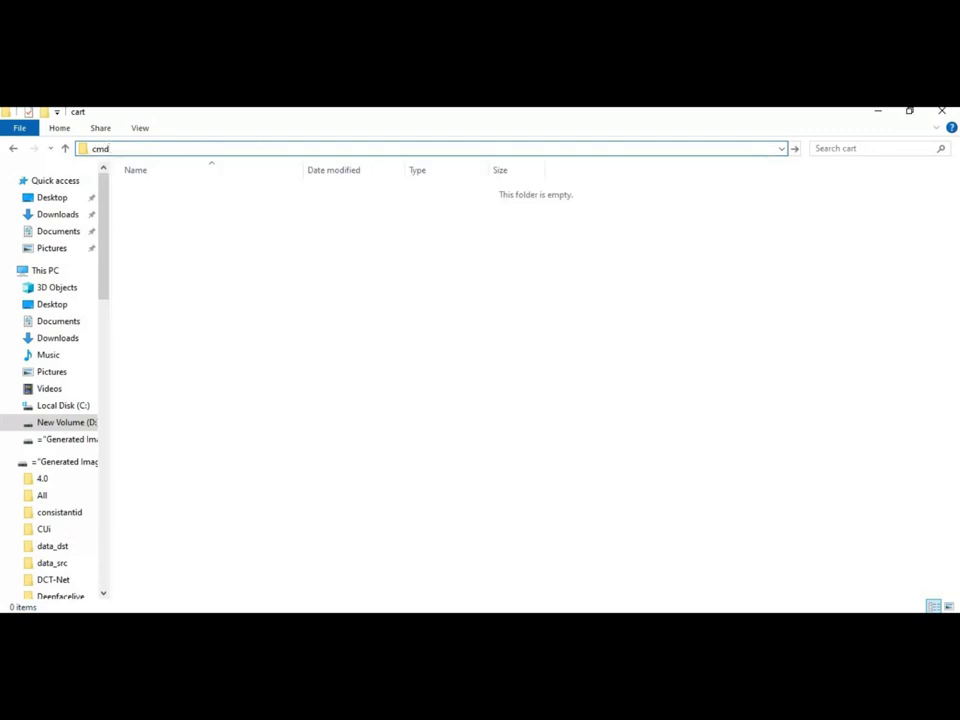
pyautogui.press('Return')
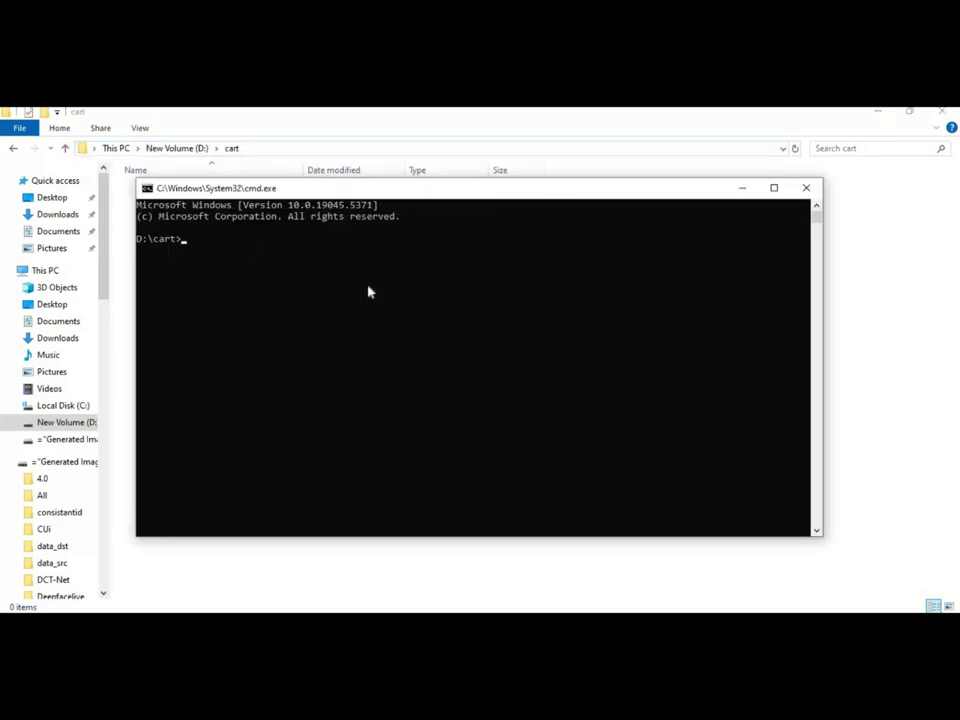
pyautogui.hotkey('ctrl', 'v')
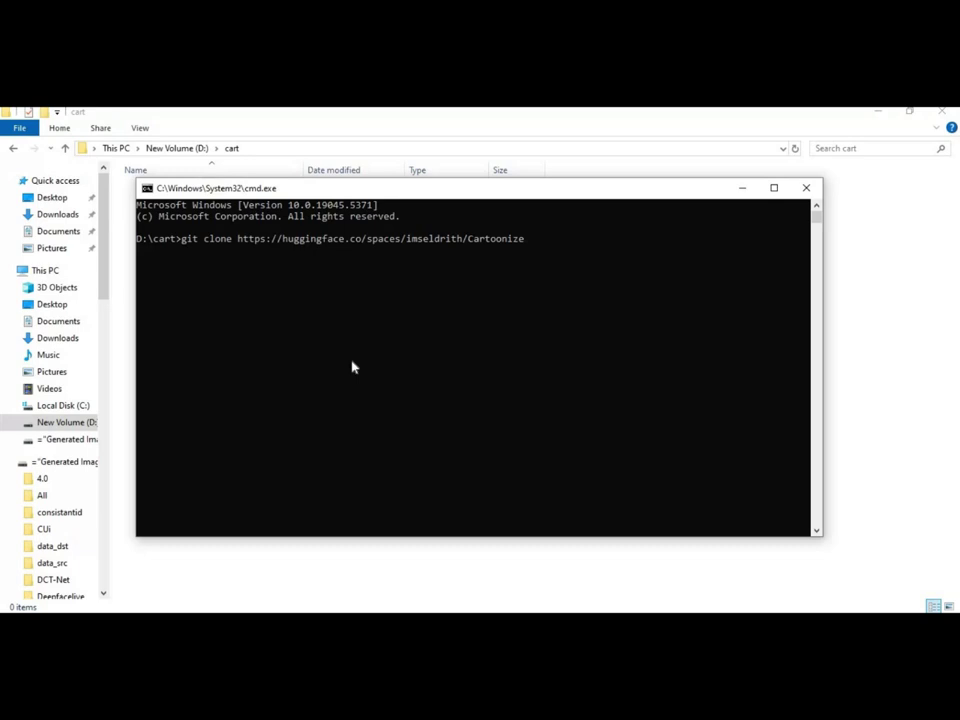
pyautogui.press('Return')
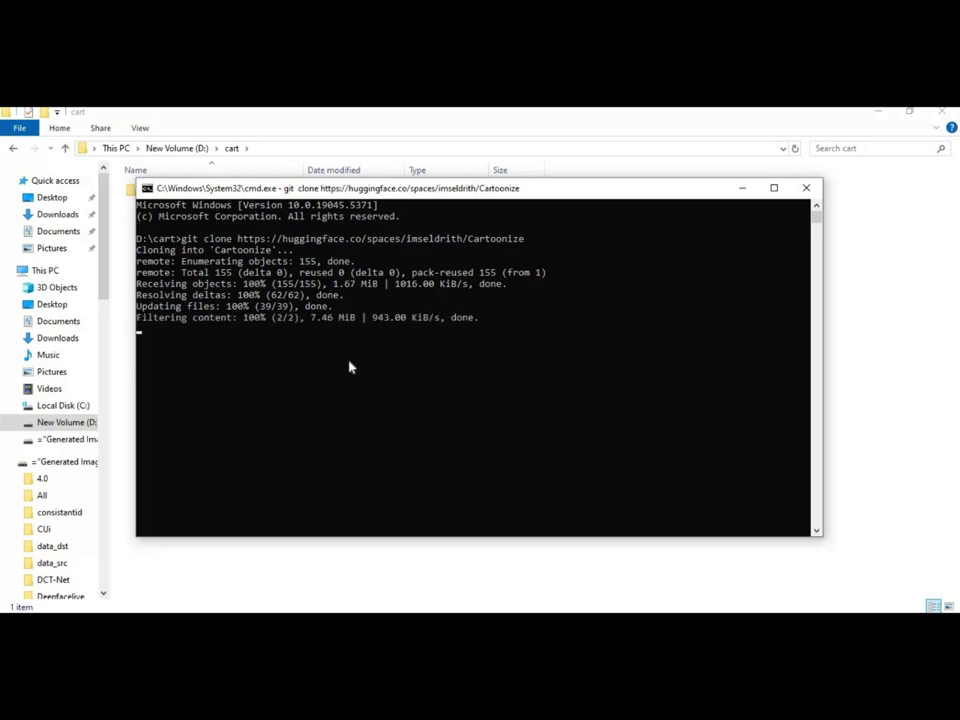
pyautogui.click(861, 399)
# Copy the D:\cart\Cartoonize path from Explorer and cd into it in Command Prompt.
pyautogui.doubleClick(157, 195)
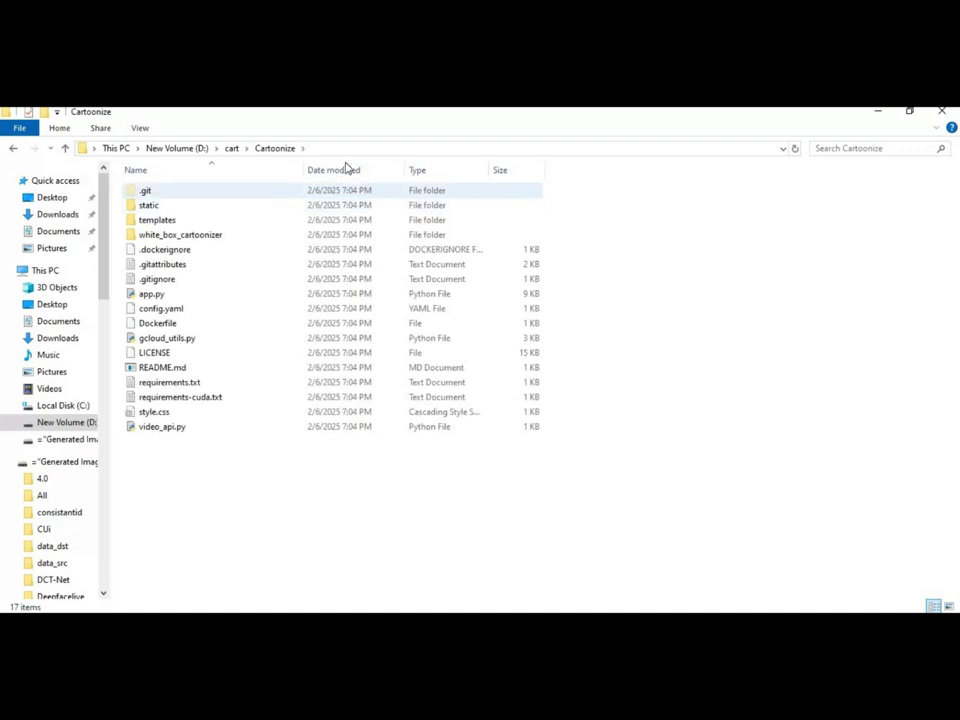
pyautogui.click(339, 148)
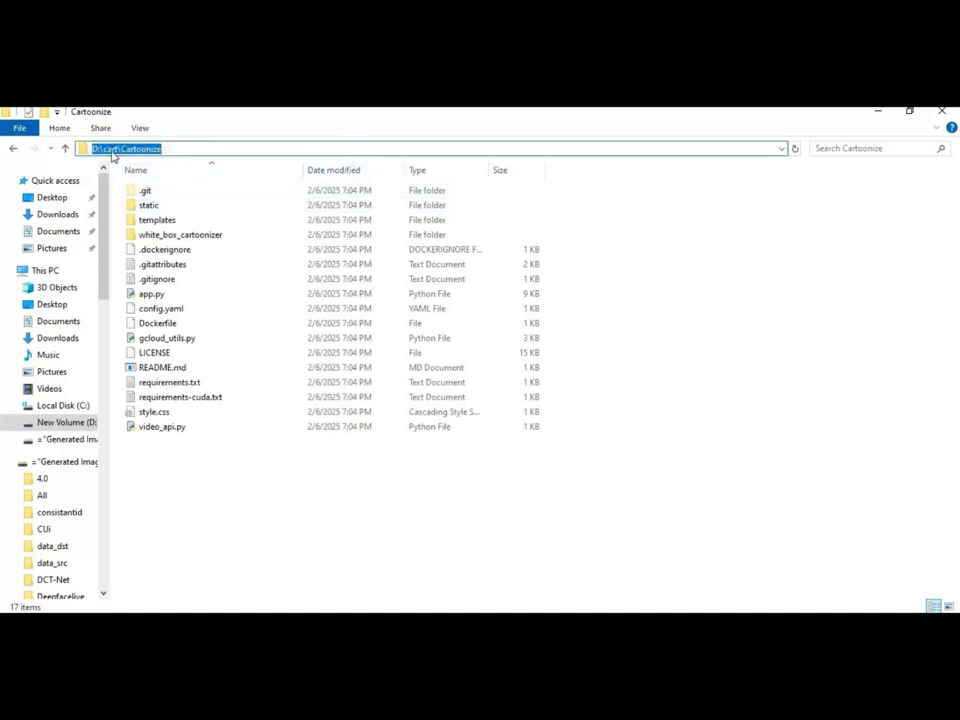
pyautogui.rightClick(112, 151)
pyautogui.click(176, 197)
pyautogui.hotkey('alt', 'Tab')
pyautogui.write('cd')
pyautogui.hotkey('ctrl', 'v')
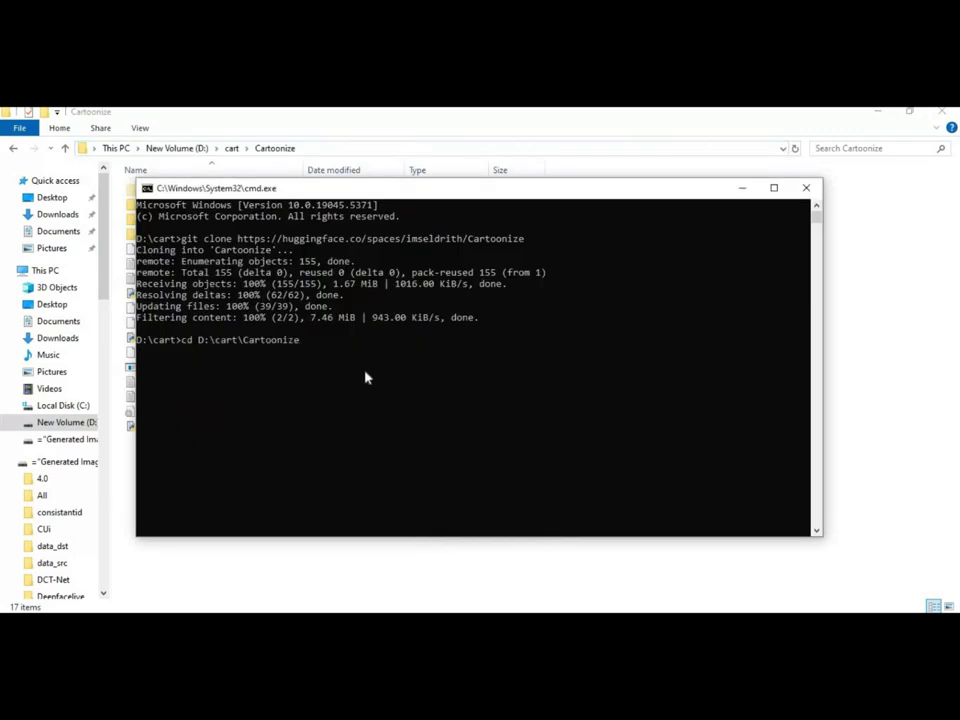
pyautogui.press('Return')
pyautogui.write('py ')
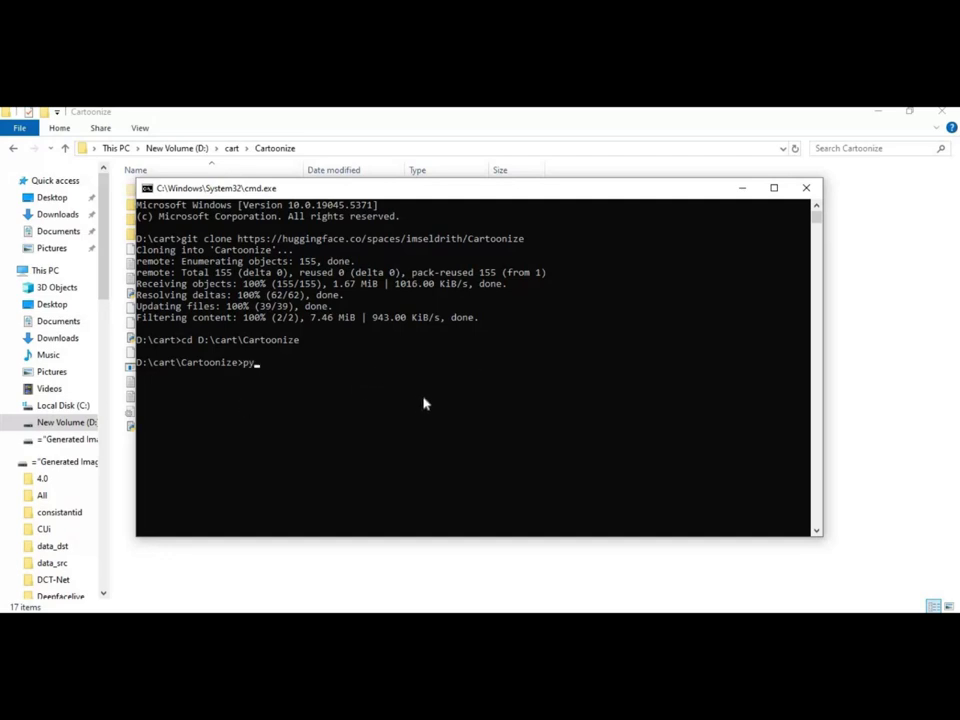
pyautogui.write('-3.10 -m venv venv')
# Create the venv with py -3.10 -m venv venv and activate it via venv\scripts\activate.
pyautogui.press('Return')
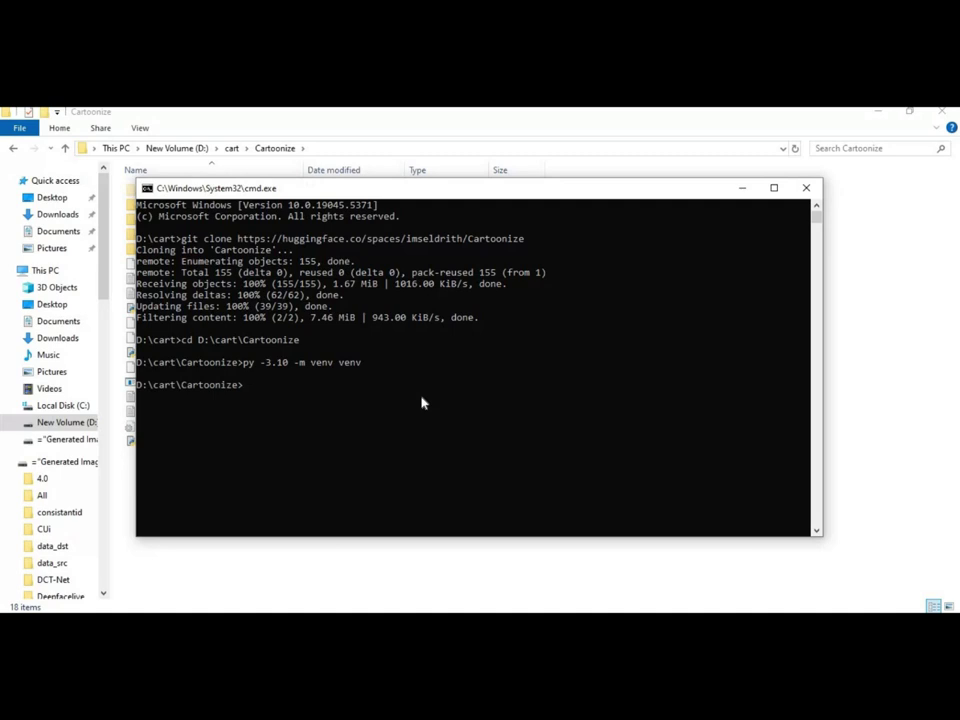
pyautogui.write('venv\\scripts\\activate')
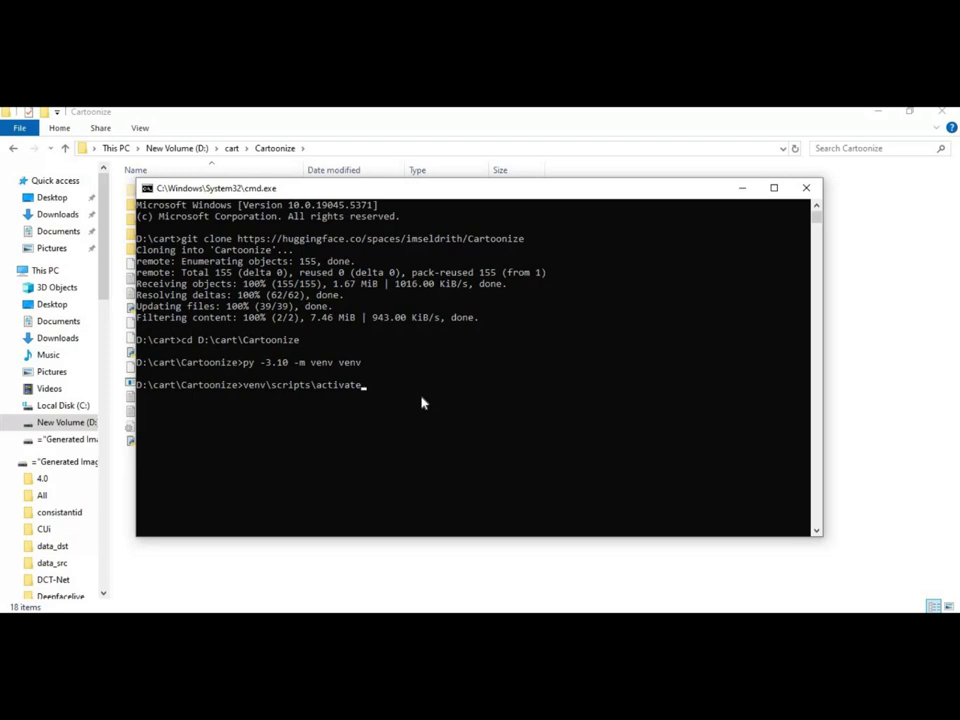
pyautogui.press('Return')
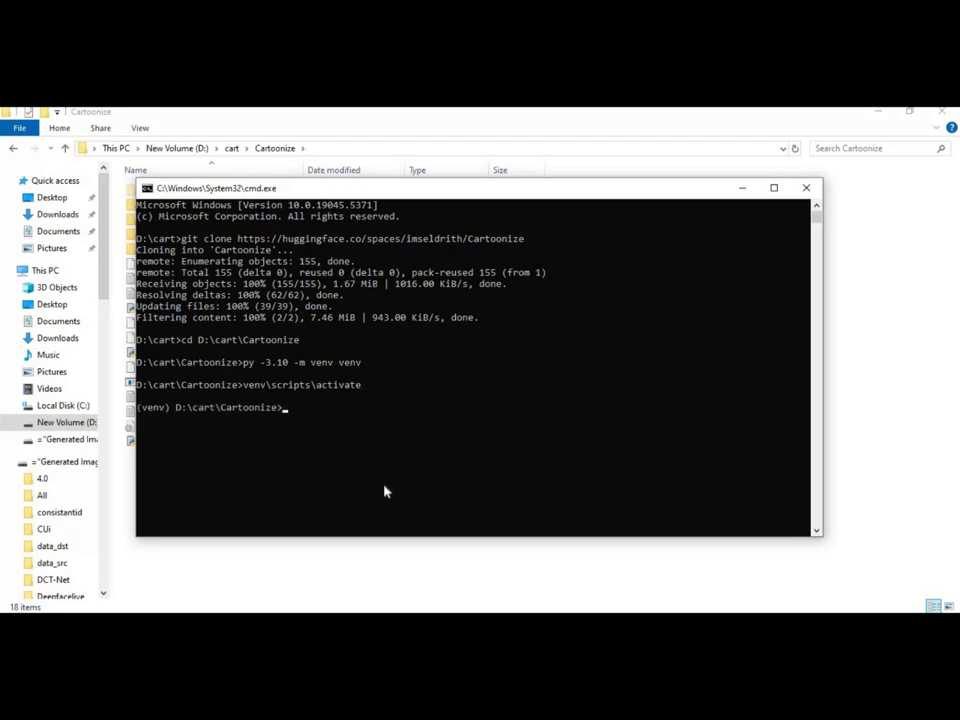
# Load pytorch.org in a new Chrome tab and copy its pip3 install command for CUDA 11.8.
pyautogui.click(425, 612)
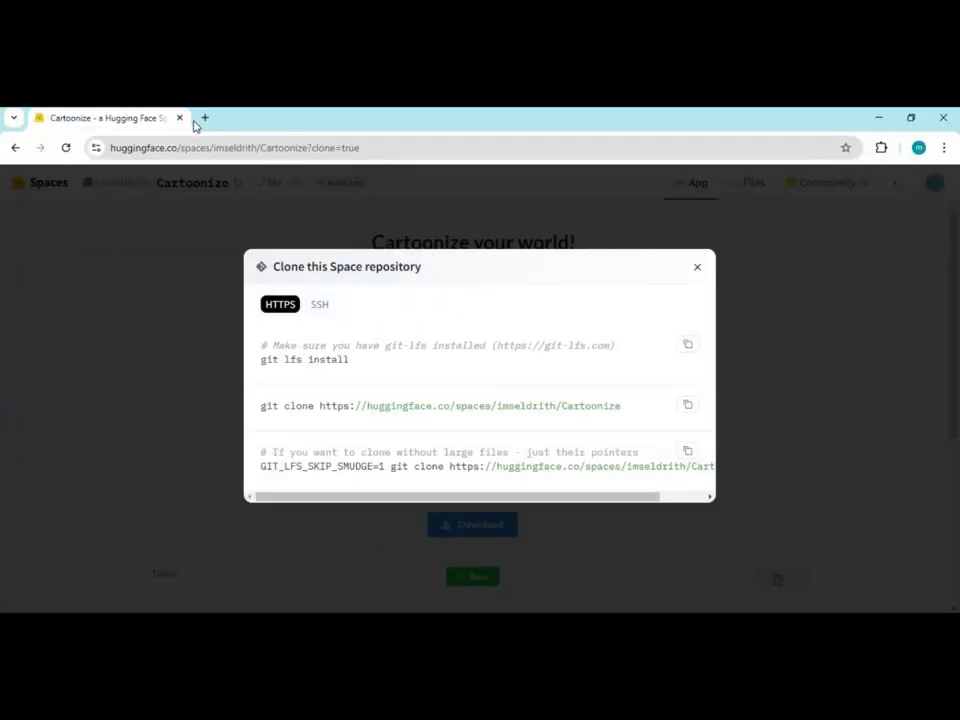
pyautogui.click(204, 118)
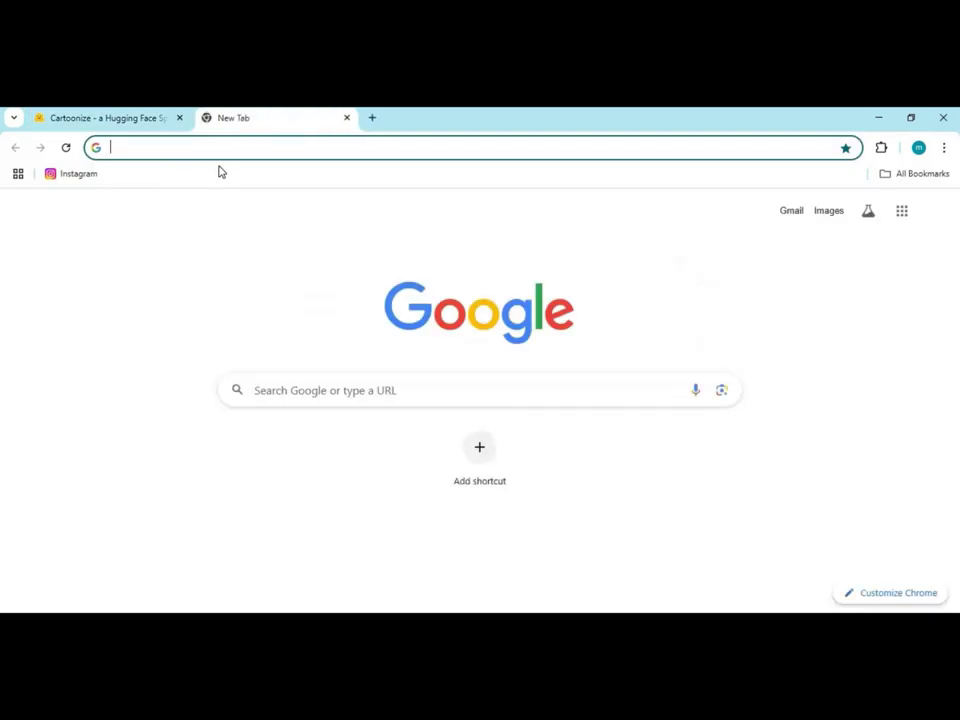
pyautogui.write('pyt')
pyautogui.press('Return')
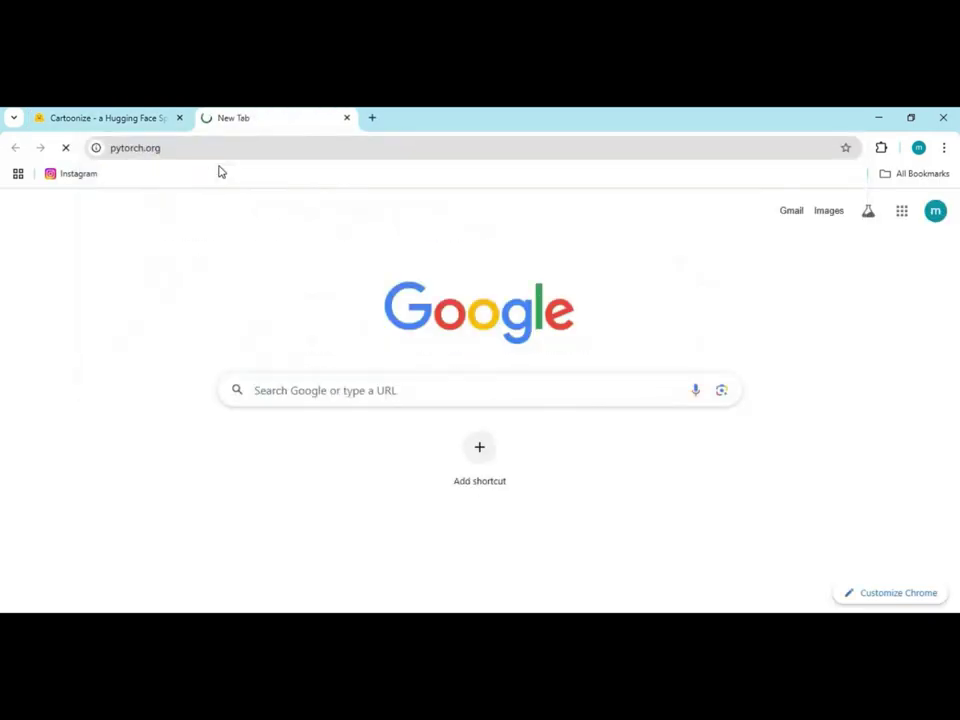
pyautogui.scroll(-5, 521, 427)
pyautogui.scroll(-7, 521, 427)
pyautogui.scroll(1, 368, 424)
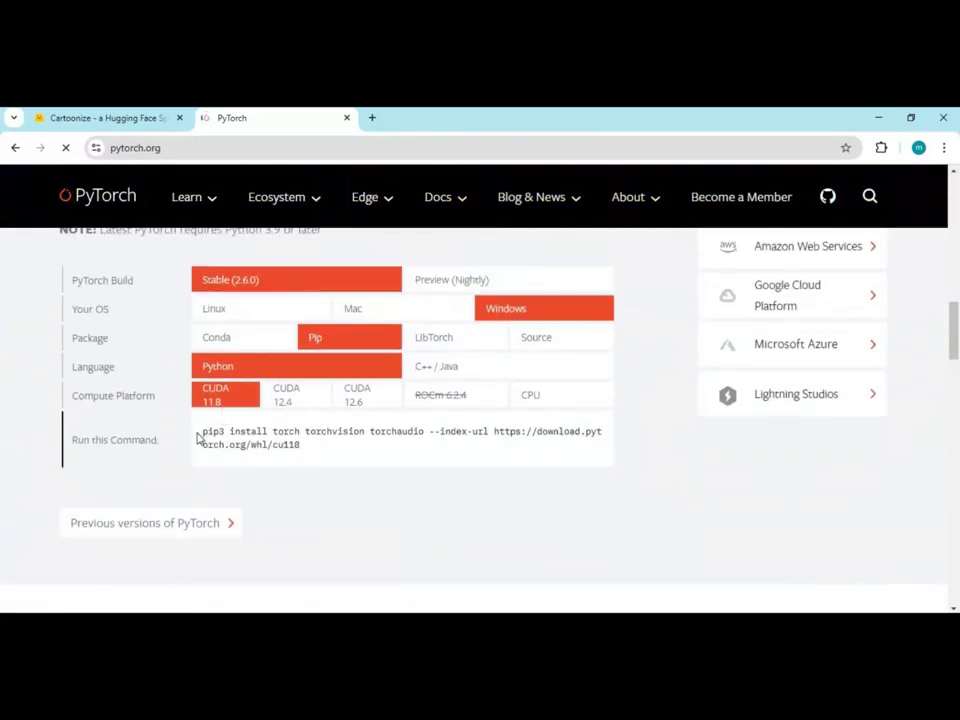
pyautogui.tripleClick(199, 438)
pyautogui.rightClick(213, 437)
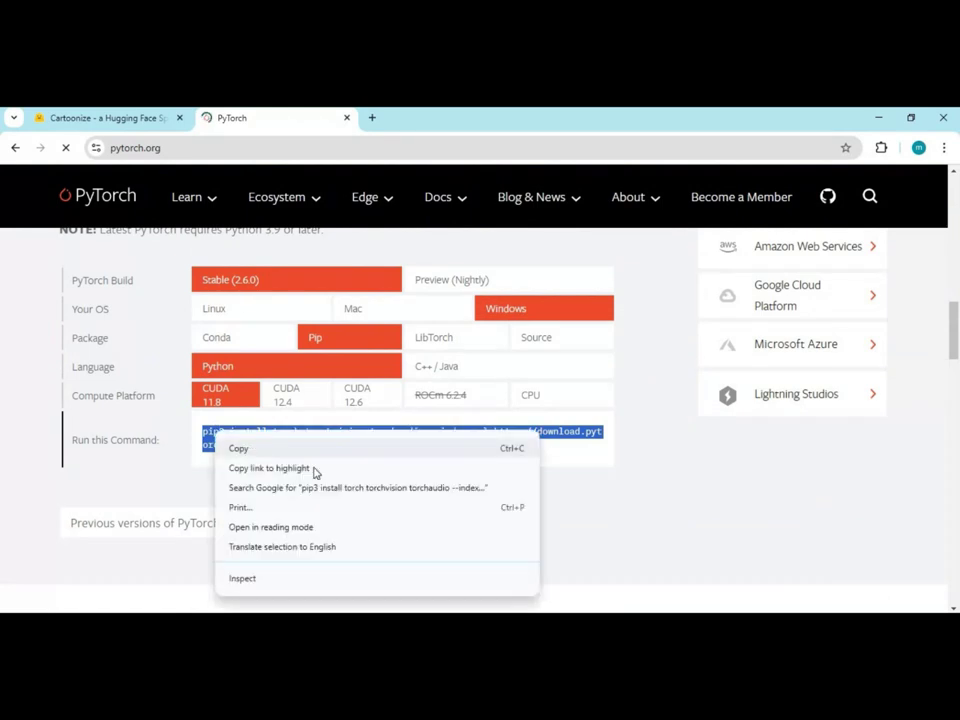
pyautogui.click(280, 449)
# Install torch 2.5.1+cu118 with the pasted pip3 command, then pip install -r requirements.txt.
pyautogui.hotkey('alt', 'Tab')
pyautogui.hotkey('ctrl', 'v')
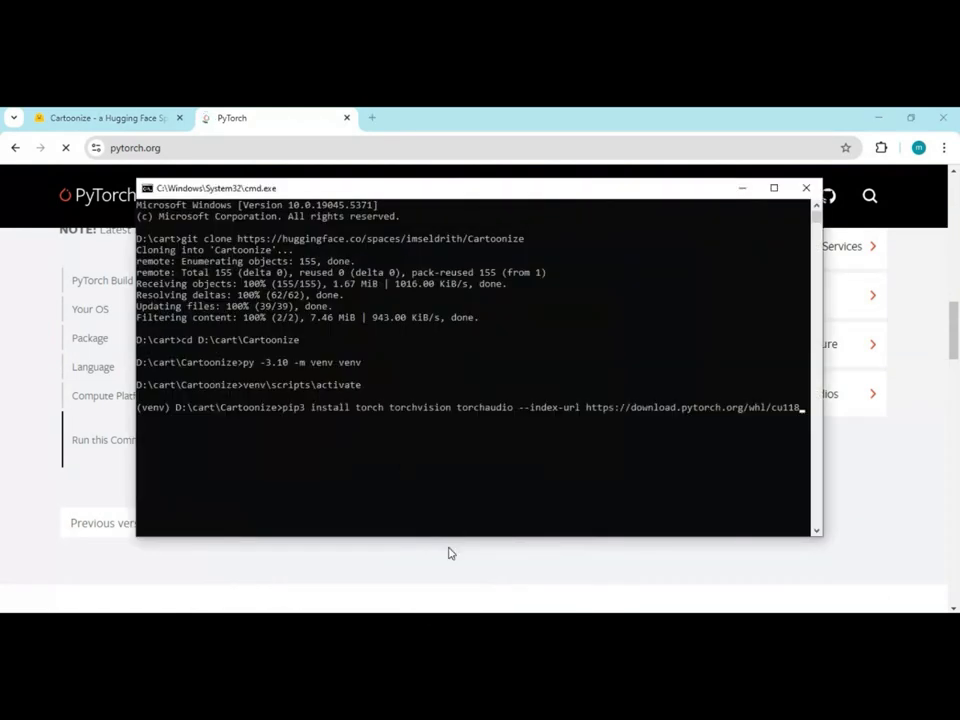
pyautogui.press('Return')
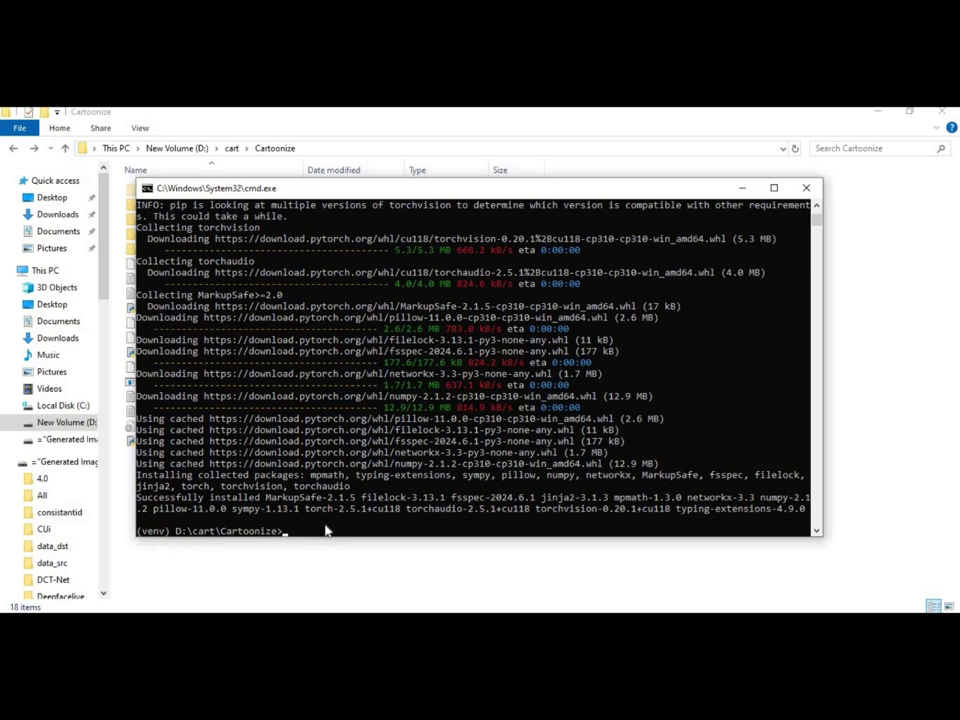
pyautogui.write('ip install -r requirements.txt')
pyautogui.press('Return')
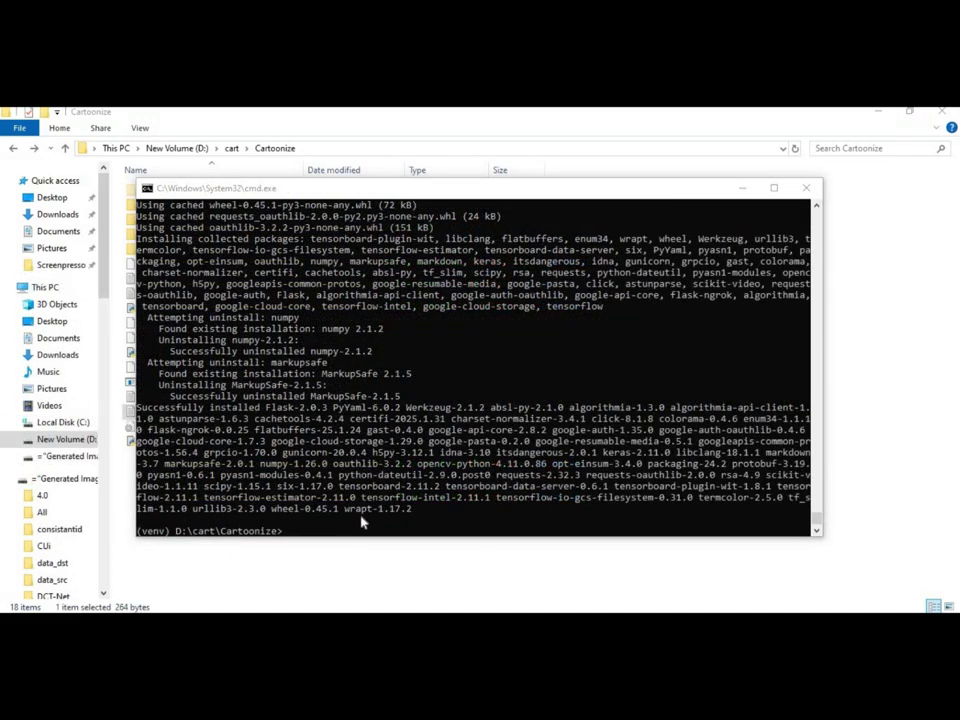
# Run pip install spaces, then launch the Cartoonize app with python app.py.
pyautogui.write('pip install ')
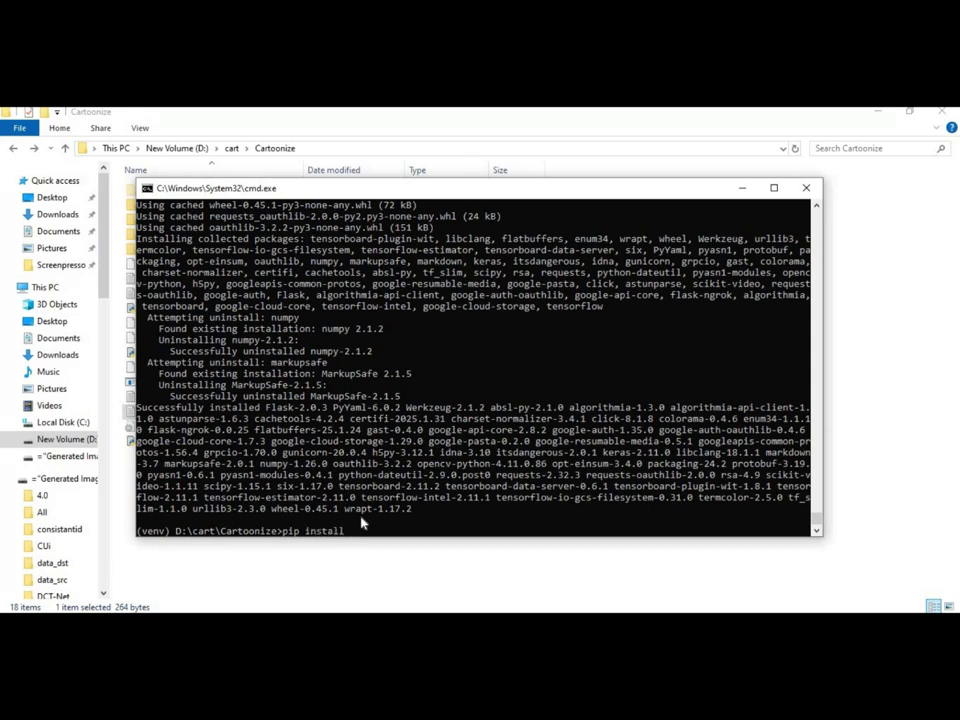
pyautogui.write('spaces')
pyautogui.press('Return')
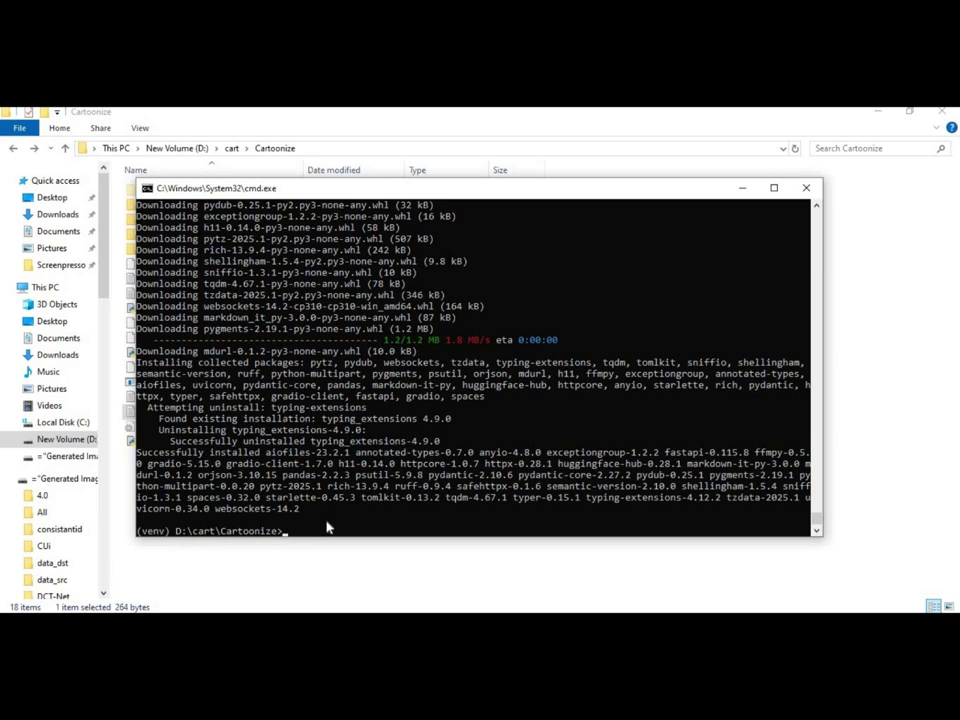
pyautogui.write('python app.py')
pyautogui.press('Return')
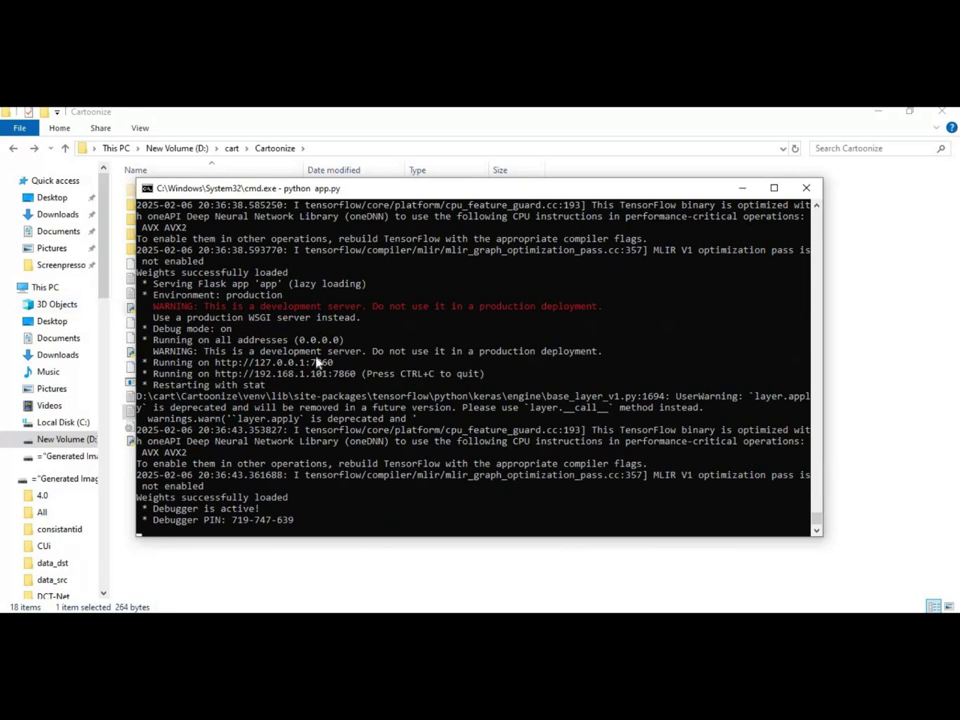
pyautogui.moveTo(336, 363); pyautogui.dragTo(149, 365)
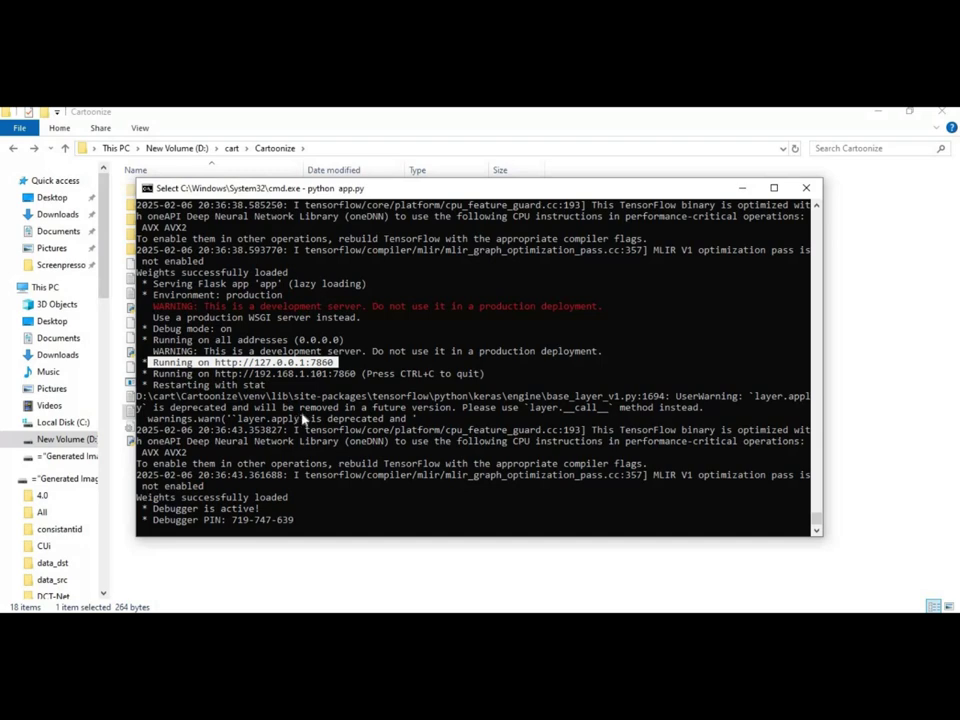
# Load the pasted 127.0.0.1:7860 address in Chrome to bring up the local Cartoonize app.
pyautogui.hotkey('alt', 'Tab')
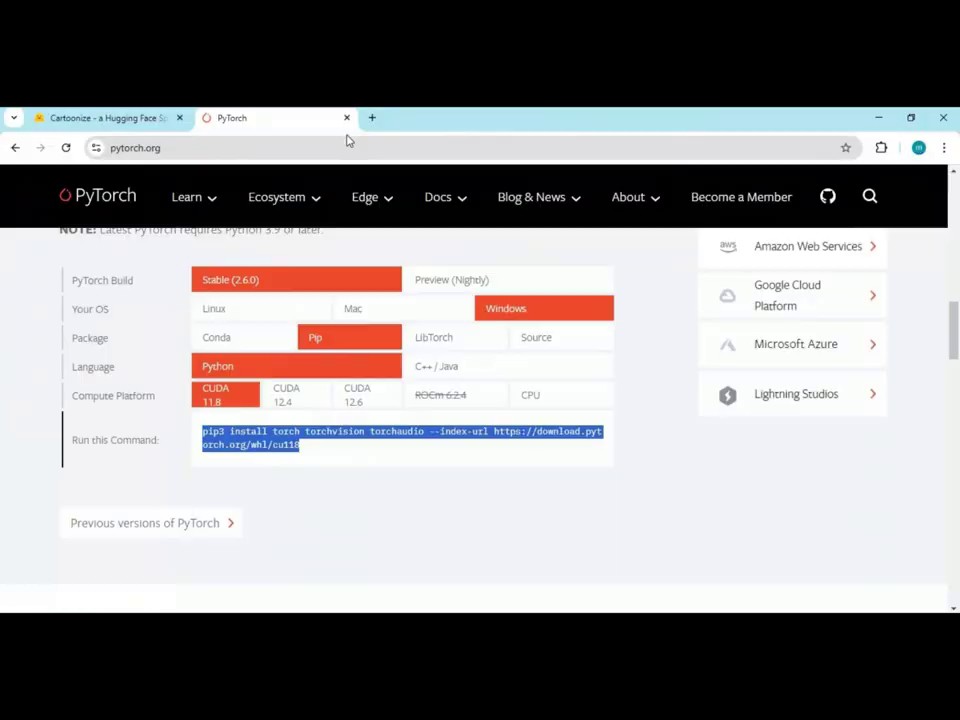
pyautogui.click(325, 149)
pyautogui.hotkey('ctrl', 'v')
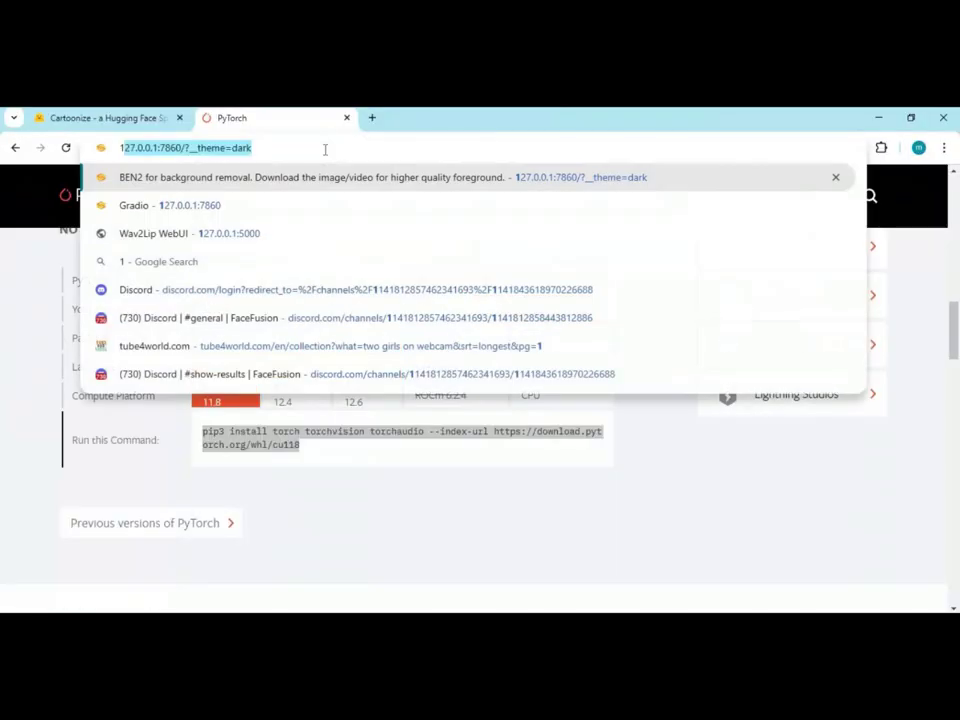
pyautogui.press('Return')
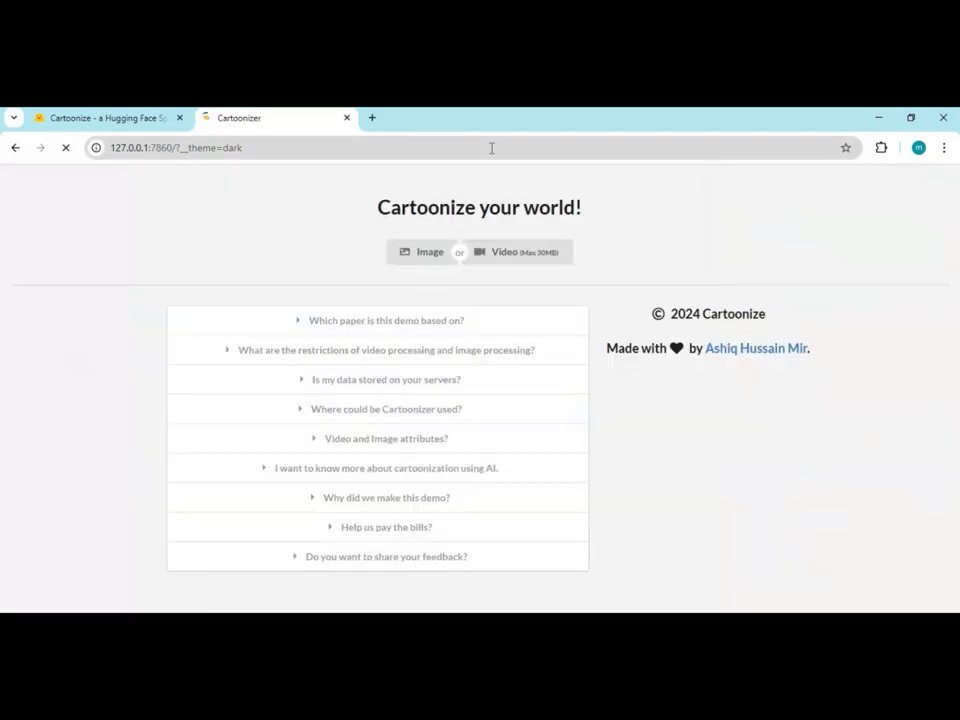
pyautogui.click(430, 255)
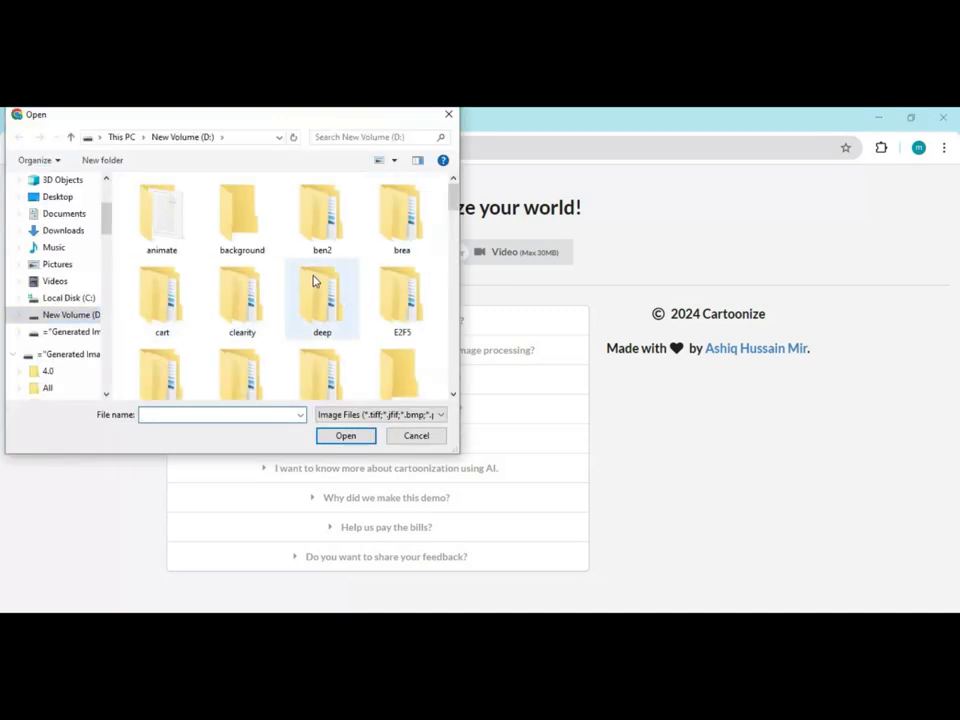
# Upload 03.jpg from the pics folder to Cartoonize to get a cartoon portrait.
pyautogui.scroll(-5, 315, 279)
pyautogui.scroll(1, 315, 279)
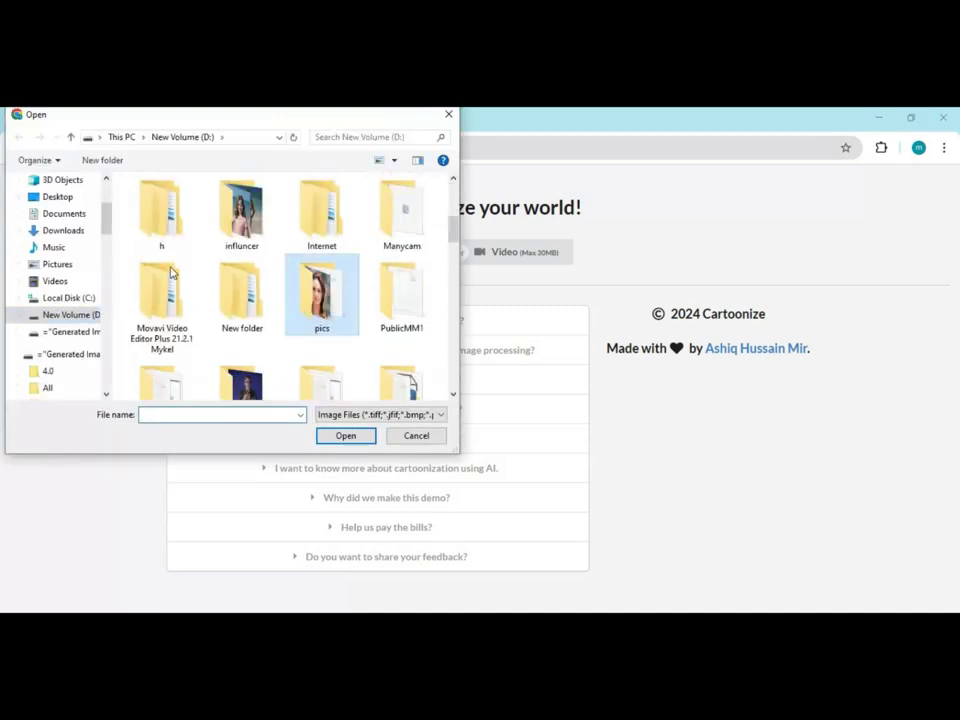
pyautogui.doubleClick(321, 278)
pyautogui.doubleClick(155, 212)
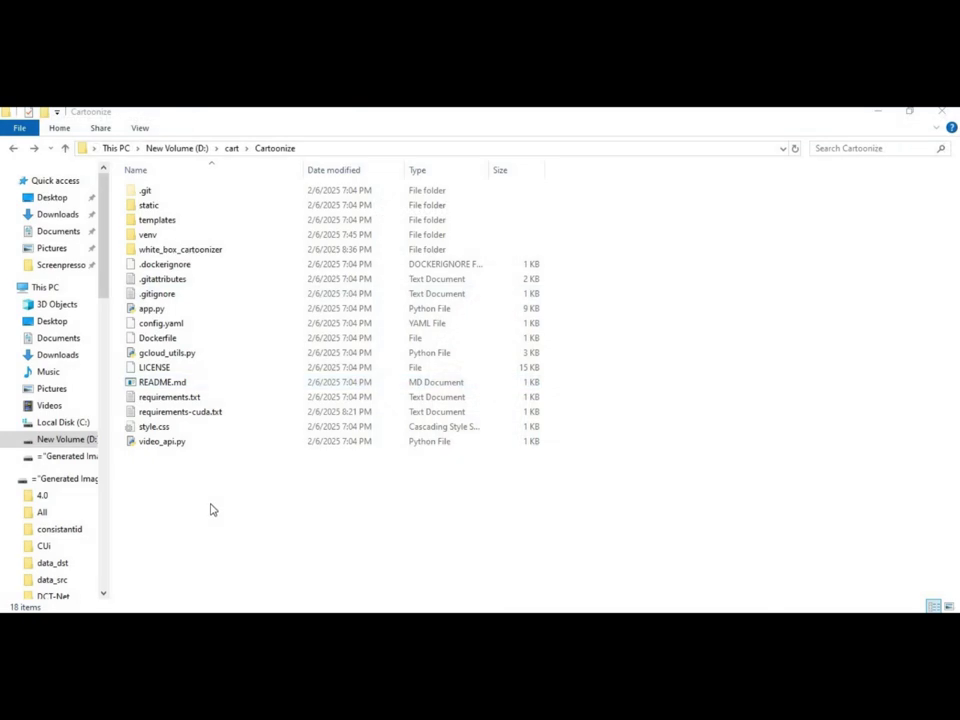
# Create a New Text Document.txt in the project folder and open it in Notepad.
pyautogui.rightClick(215, 502)
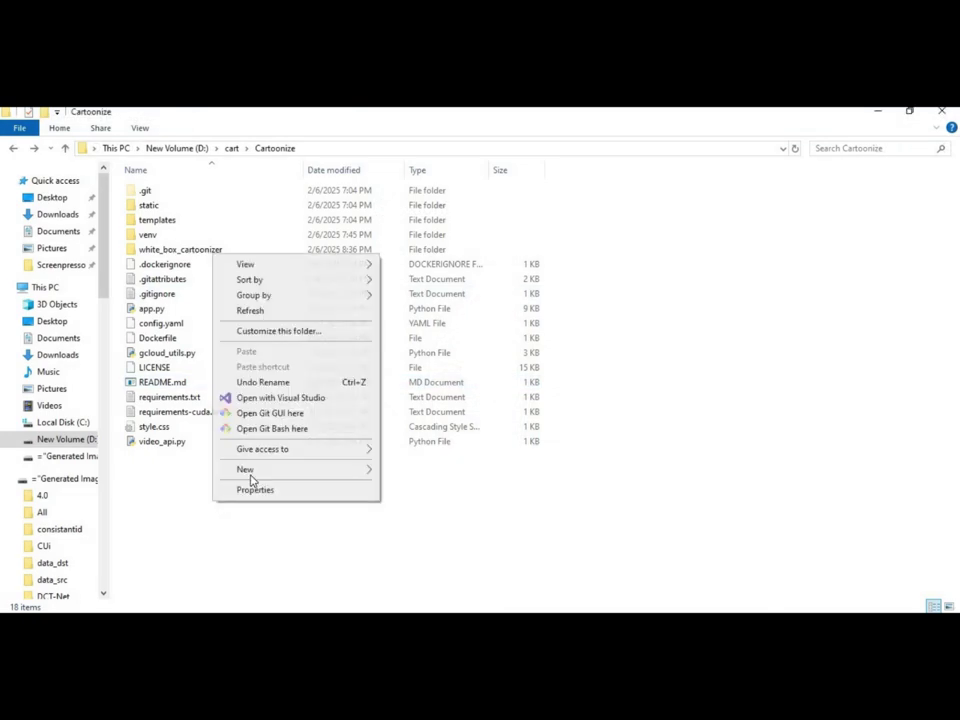
pyautogui.moveTo(253, 470)
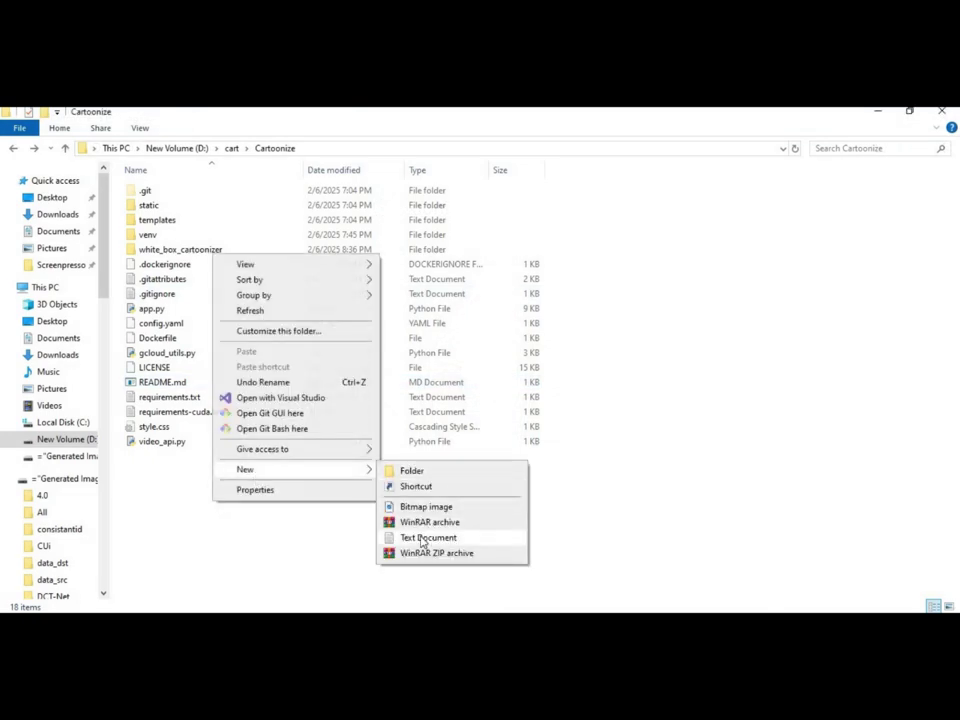
pyautogui.click(393, 538)
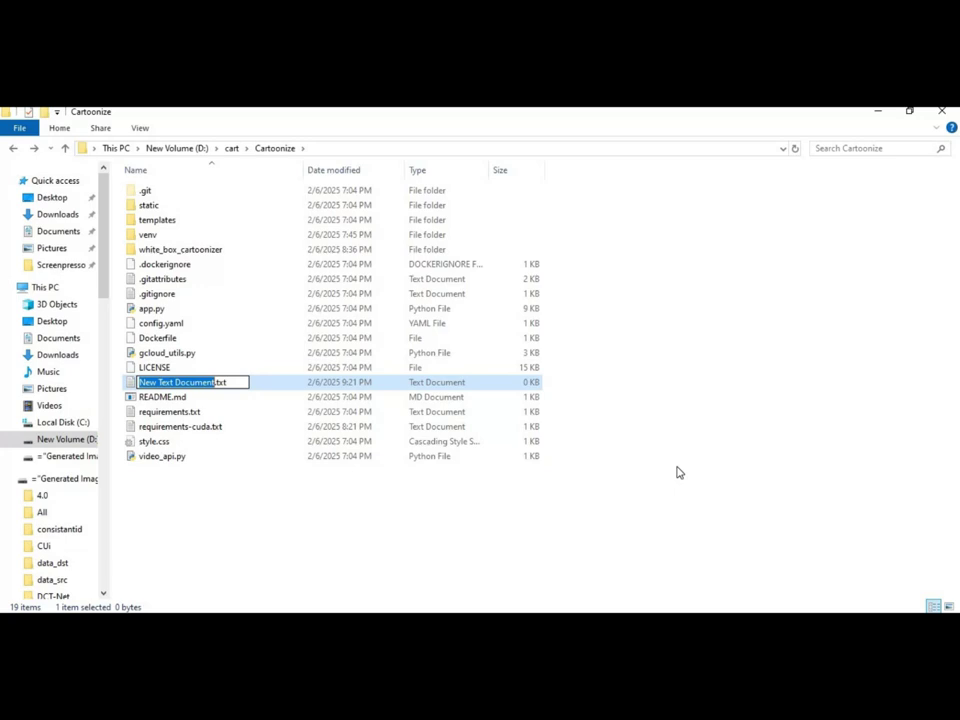
pyautogui.press('Return')
pyautogui.doubleClick(158, 384)
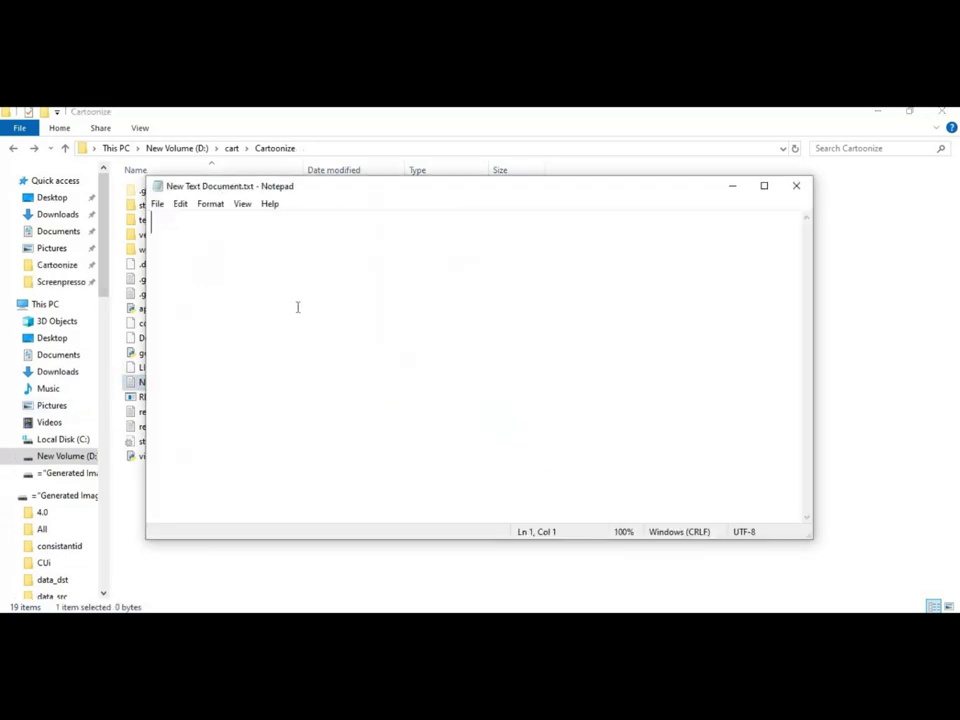
pyautogui.write('@ec')
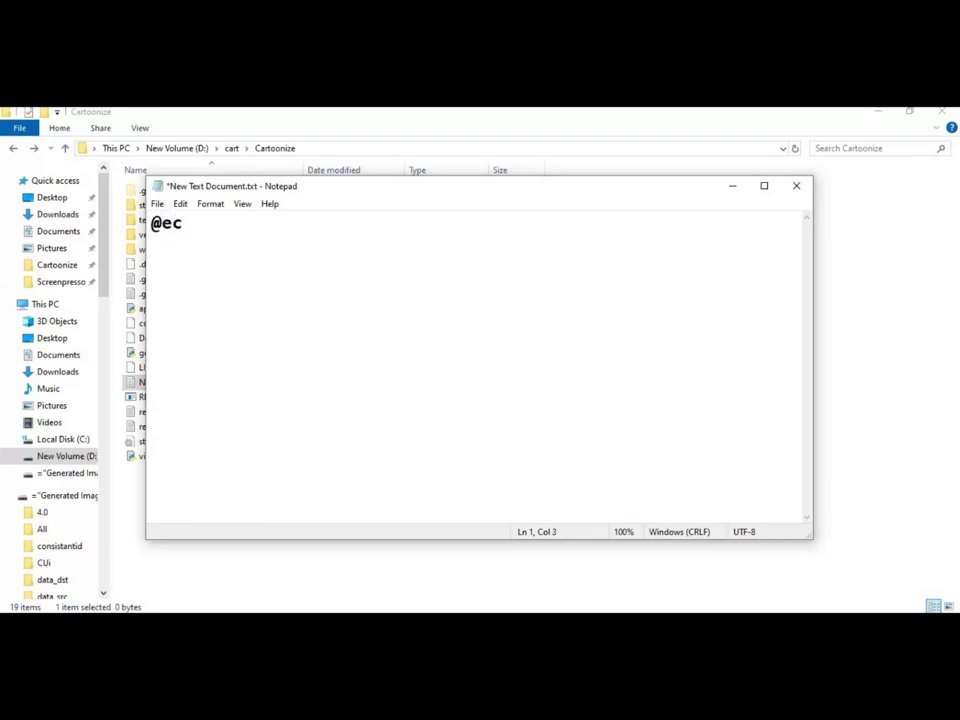
pyautogui.write('ho off')
pyautogui.press('Return')
pyautogui.write('ca')
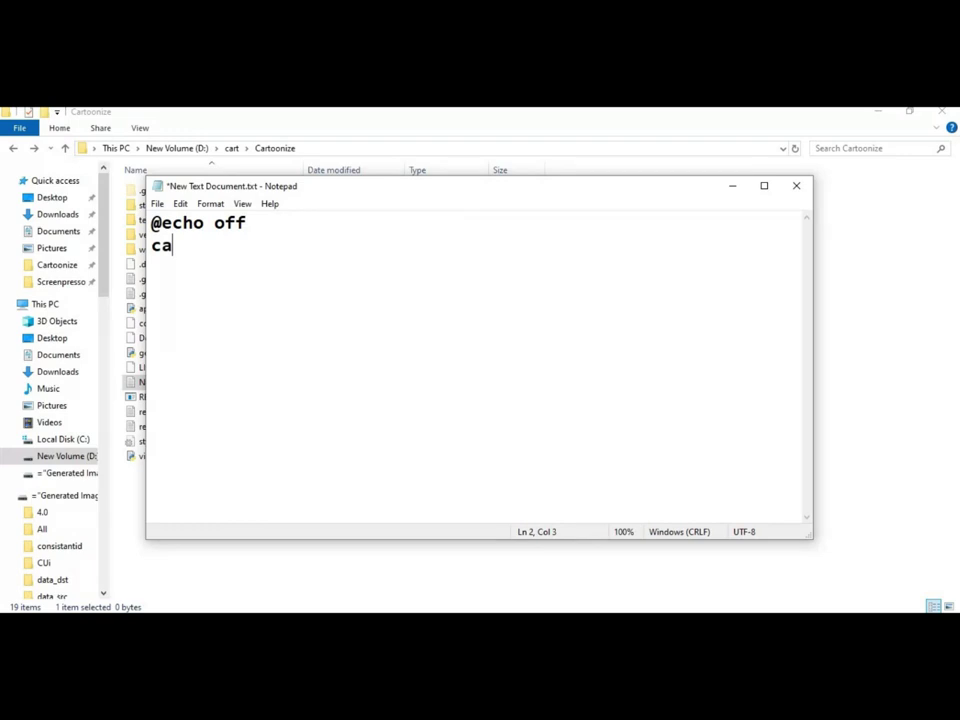
pyautogui.write('ll venv\\s')
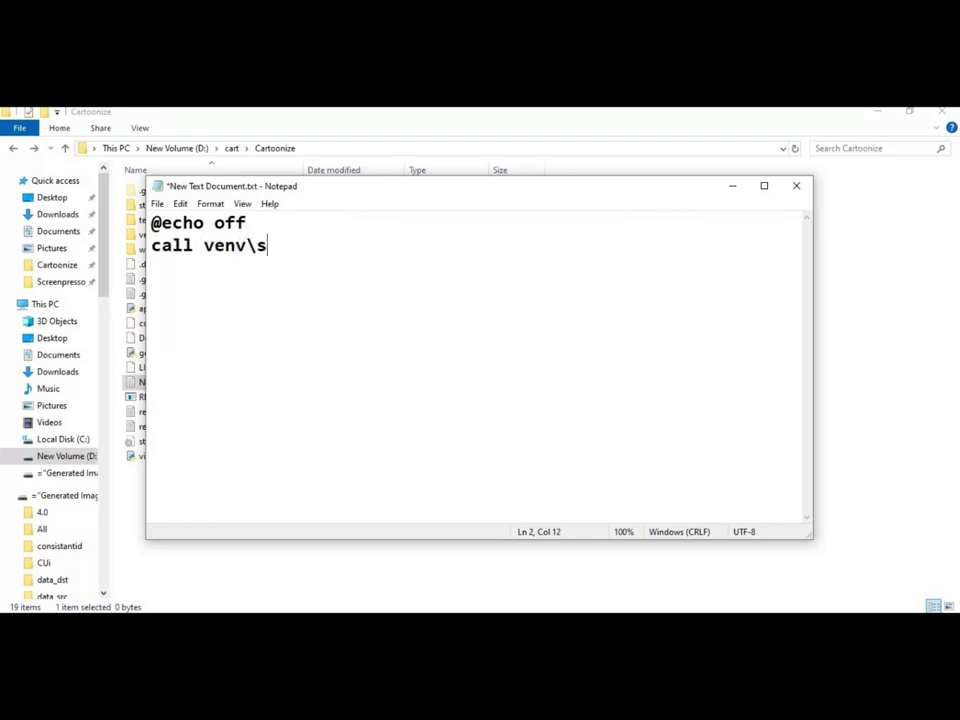
pyautogui.write('cripts\\a')
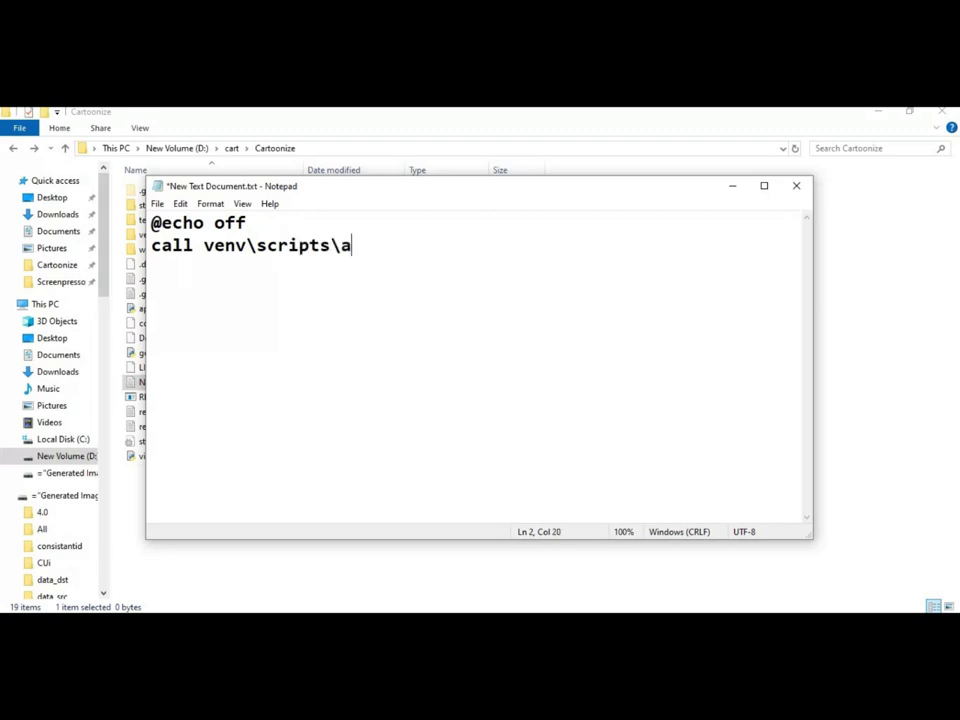
pyautogui.write('ctivate')
pyautogui.press('Return')
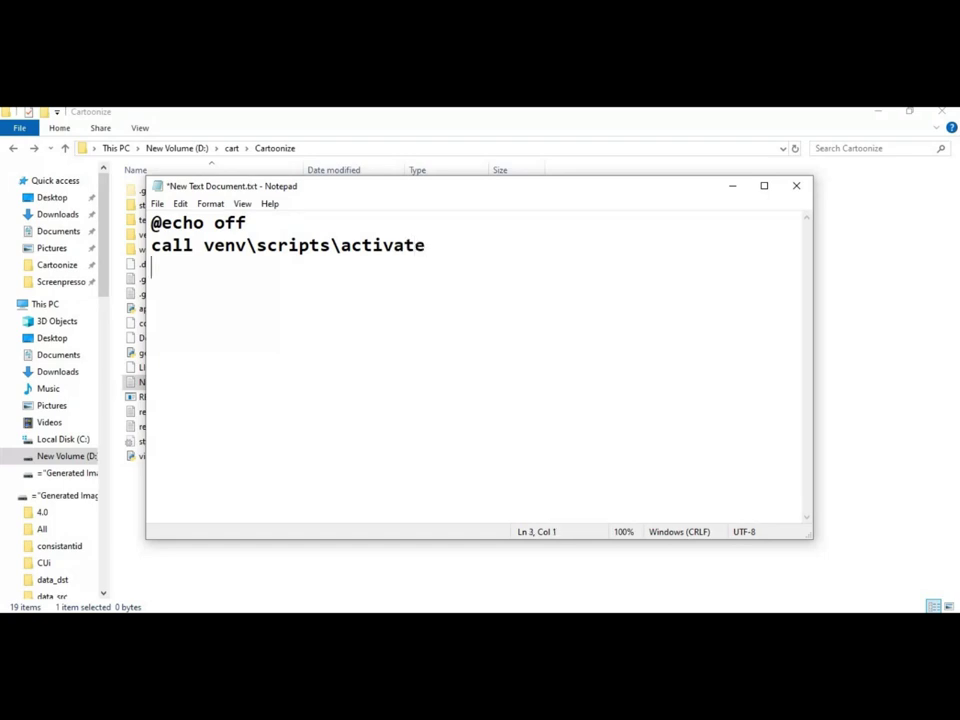
pyautogui.write('python app')
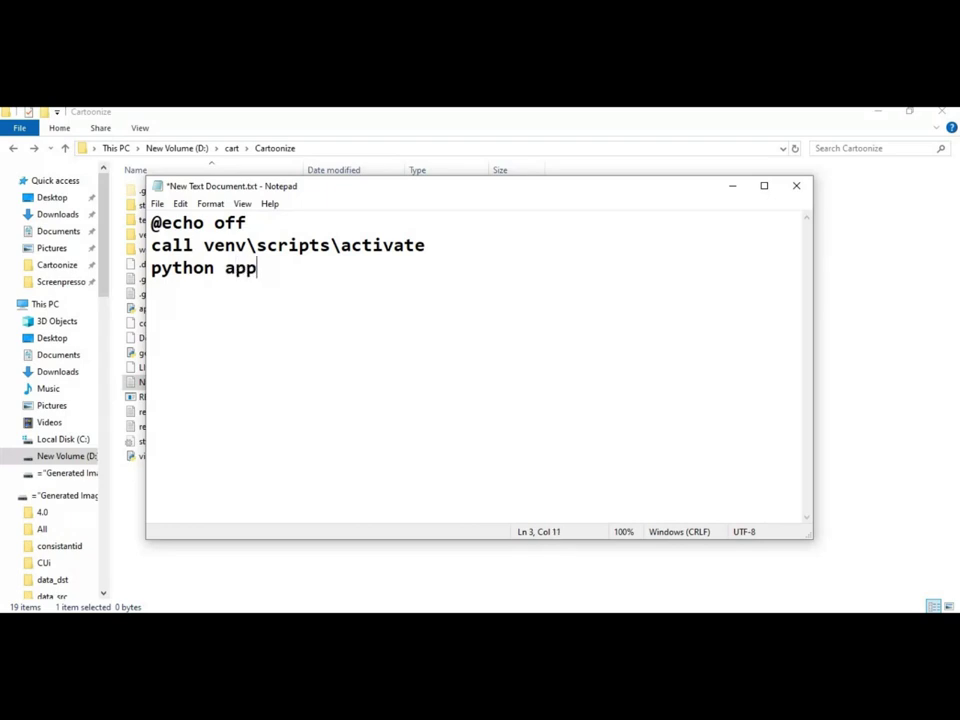
pyautogui.write('.py sa')
pyautogui.press('BackSpace')
pyautogui.press('BackSpace')
pyautogui.press('Return')
pyautogui.write('pause')
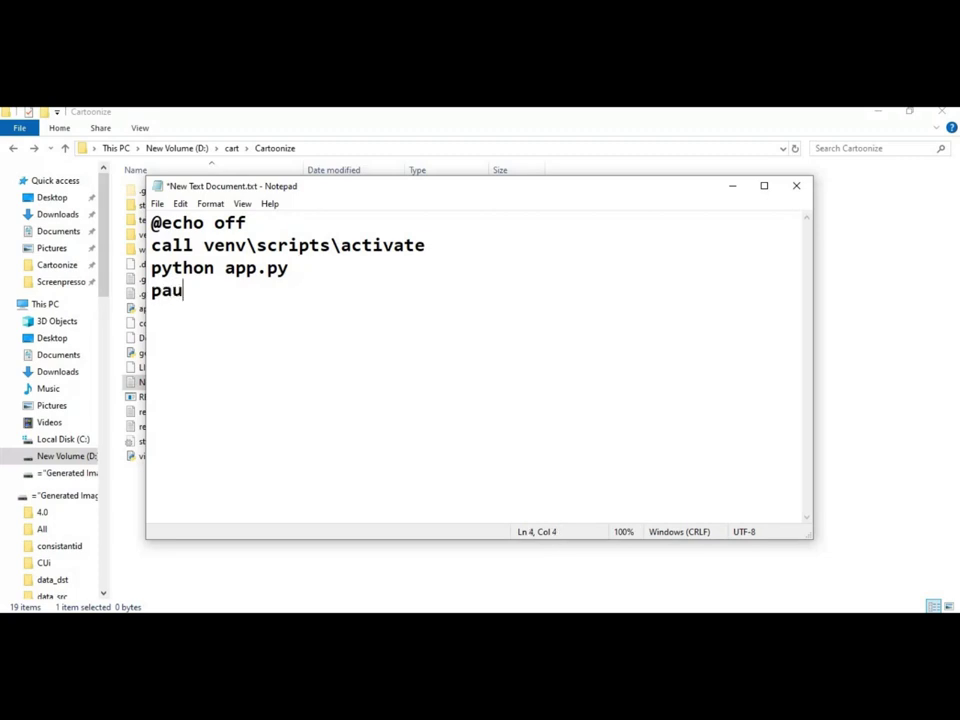
pyautogui.click(157, 204)
pyautogui.click(184, 283)
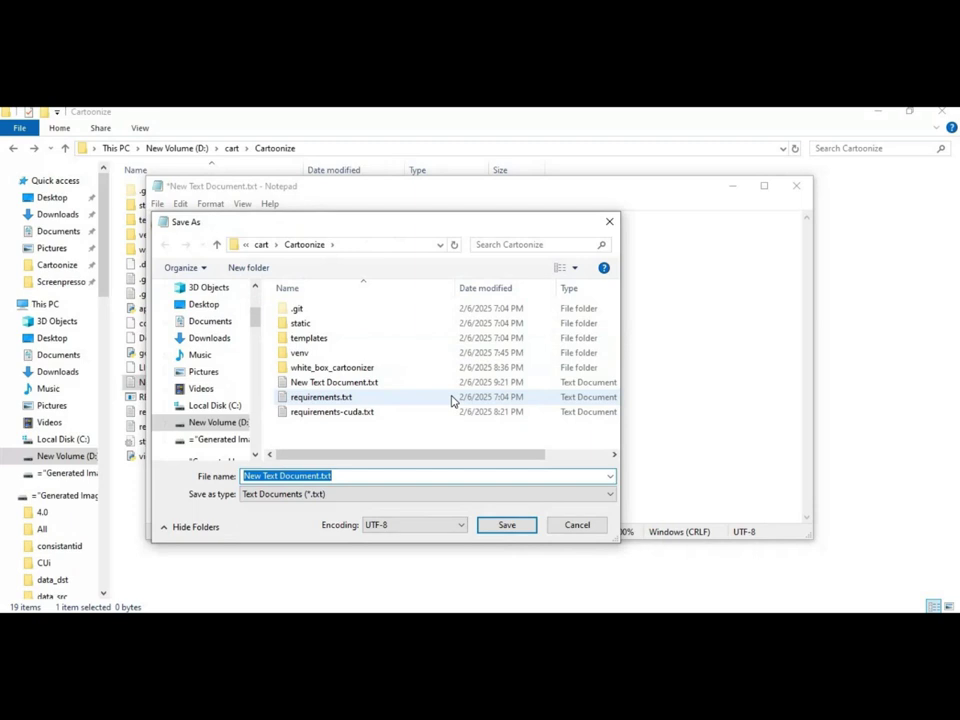
# Save the script as run.bat in the Cartoonize folder and close Notepad.
pyautogui.write('run.bat')
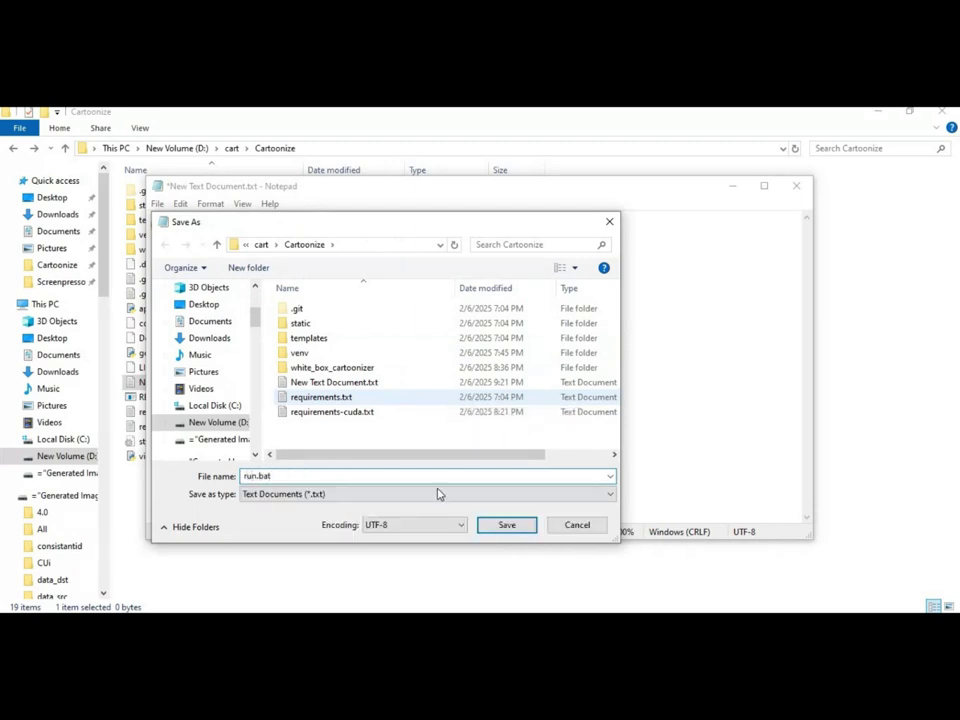
pyautogui.click(502, 528)
pyautogui.click(796, 185)
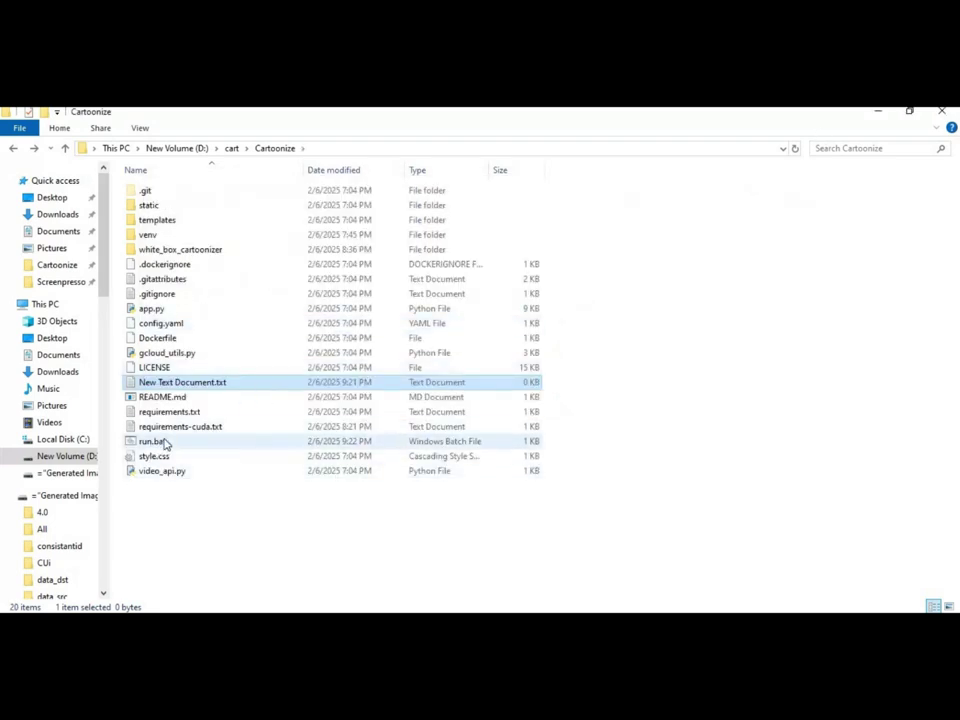